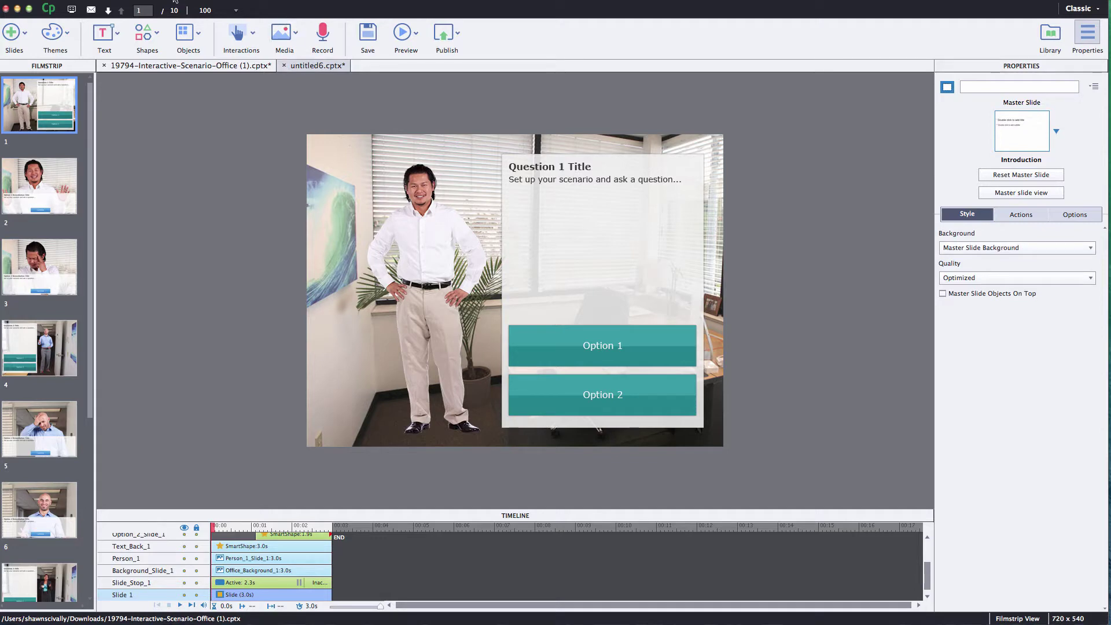
- Look over the new project options, then dismiss them without choosing one
{"action": "left_click", "coordinate": [116, 1]}
{"action": "mouse_move", "coordinate": [144, 3]}
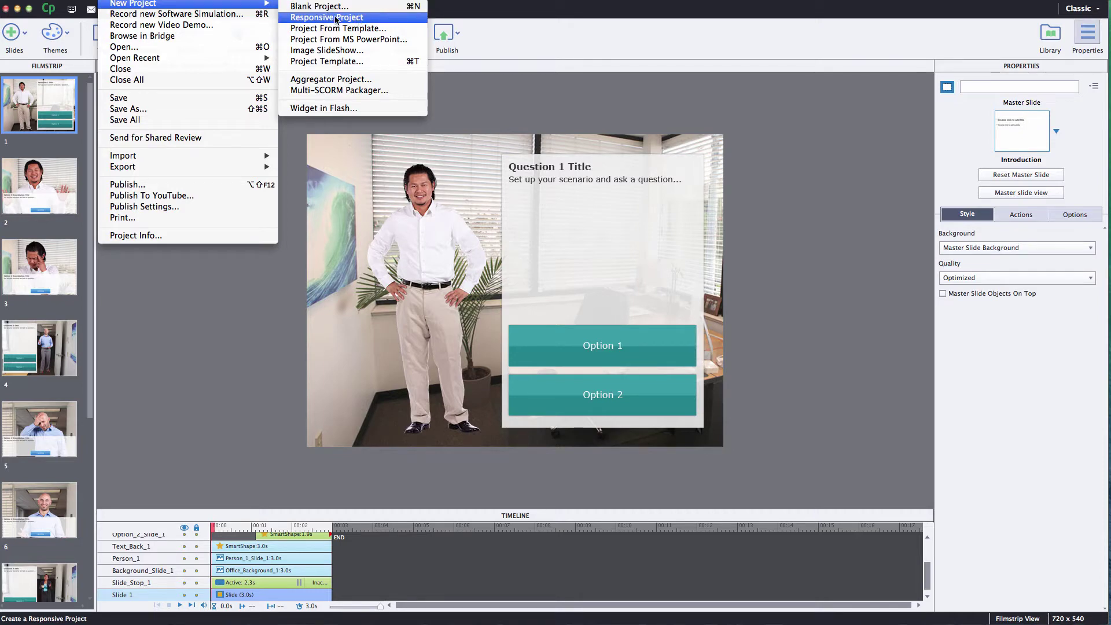
{"action": "left_click", "coordinate": [259, 310]}
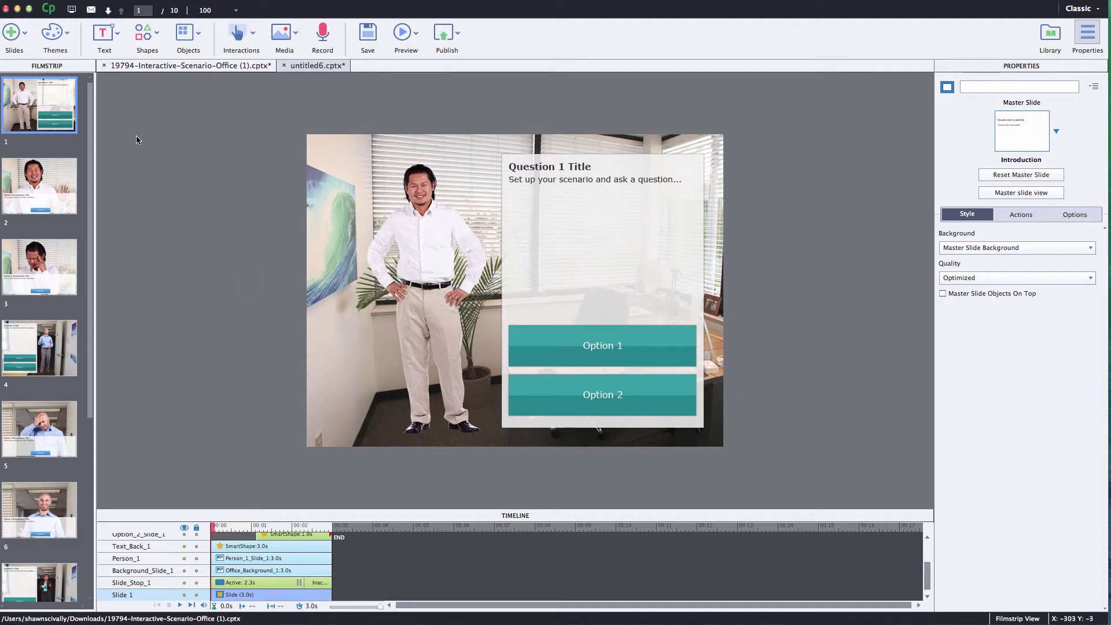
- Select slides 1 through 5 of the office scenario template in the Filmstrip
{"action": "left_click", "coordinate": [53, 180]}
{"action": "left_click", "coordinate": [60, 108]}
{"action": "left_click", "coordinate": [39, 272], "text": "shift"}
{"action": "left_click", "coordinate": [49, 370], "text": "shift"}
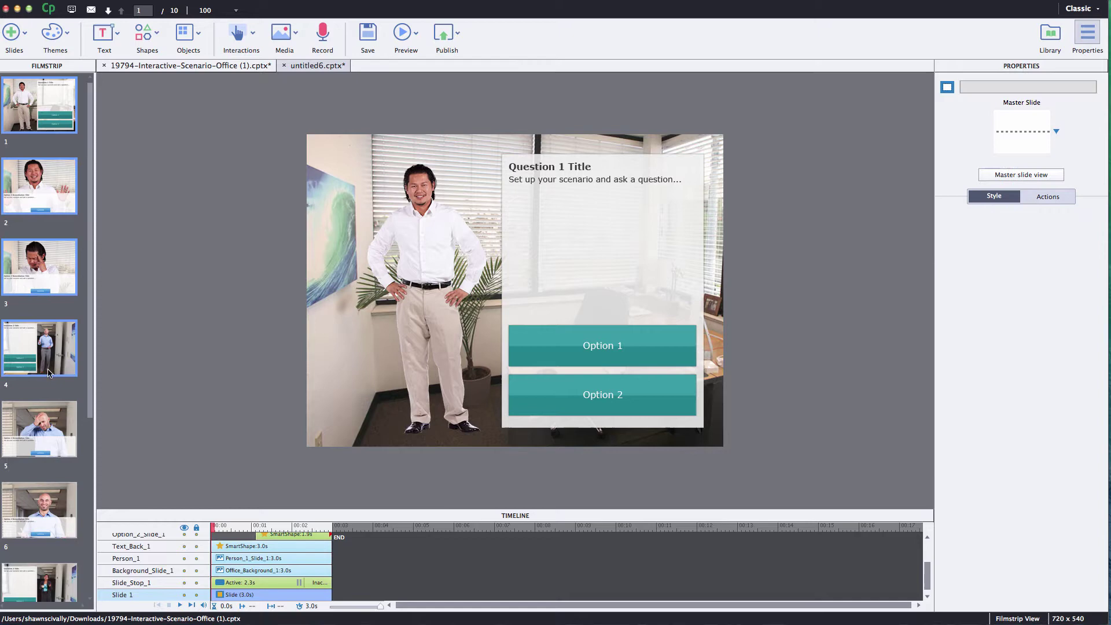
{"action": "left_click", "coordinate": [51, 439], "text": "shift"}
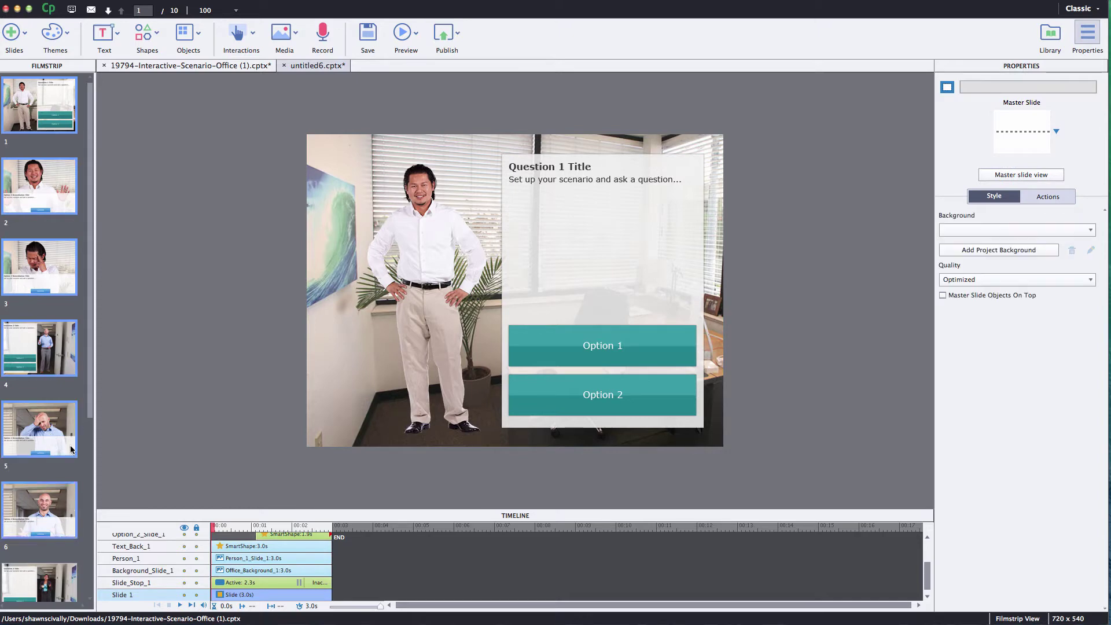
{"action": "scroll", "coordinate": [86, 441], "scroll_direction": "down", "scroll_amount": 2}
{"action": "scroll", "coordinate": [87, 463], "scroll_direction": "down", "scroll_amount": 5}
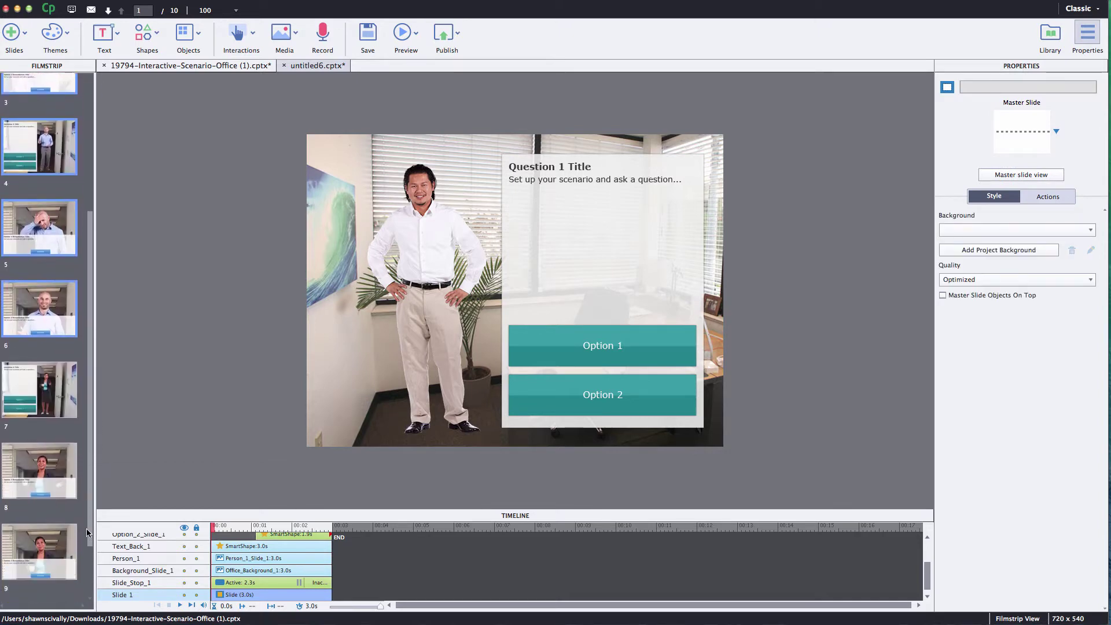
- Extend the Filmstrip selection through slide 10
{"action": "left_click", "coordinate": [40, 409], "text": "shift"}
{"action": "left_click", "coordinate": [44, 450], "text": "shift"}
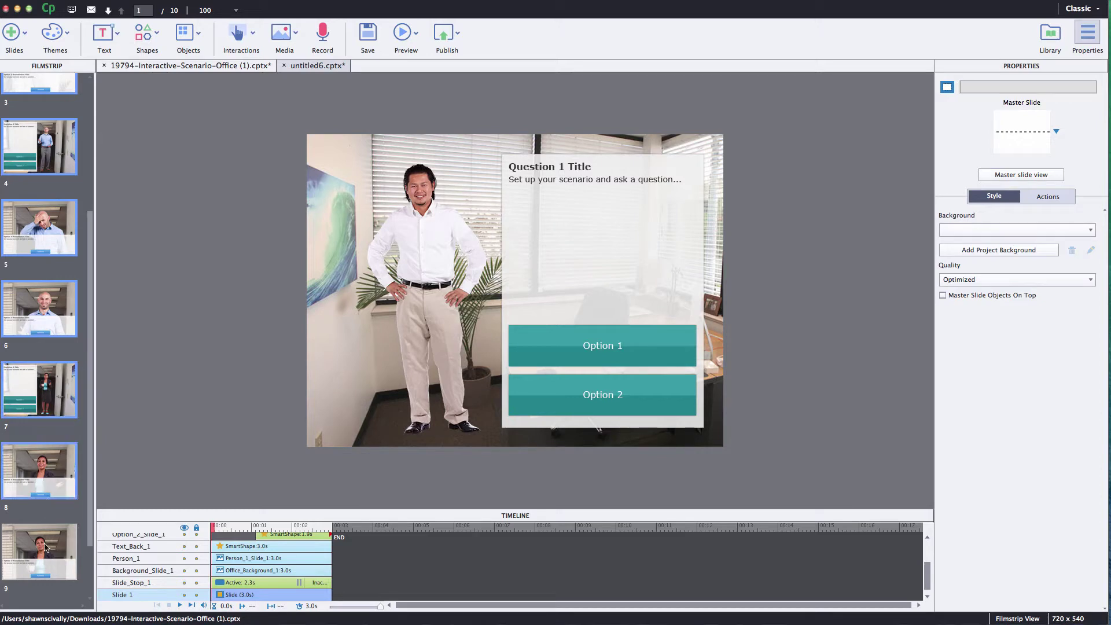
{"action": "left_click", "coordinate": [45, 546], "text": "shift"}
{"action": "scroll", "coordinate": [86, 543], "scroll_direction": "down", "scroll_amount": 3}
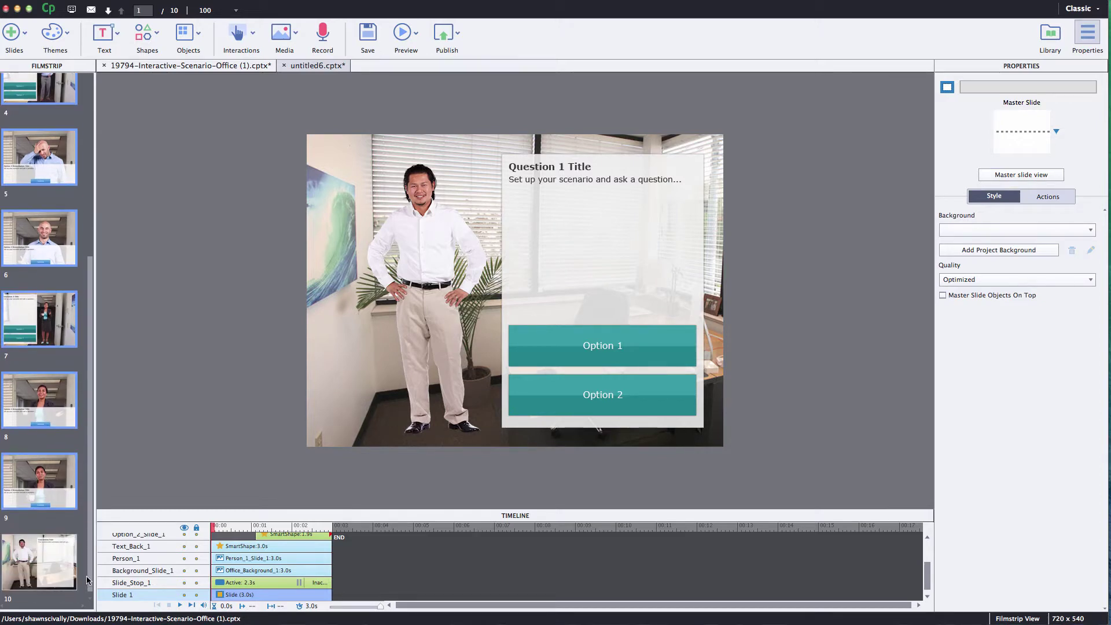
{"action": "left_click", "coordinate": [49, 561], "text": "shift"}
- Copy the ten selected scenario slides to the clipboard
{"action": "right_click", "coordinate": [48, 564]}
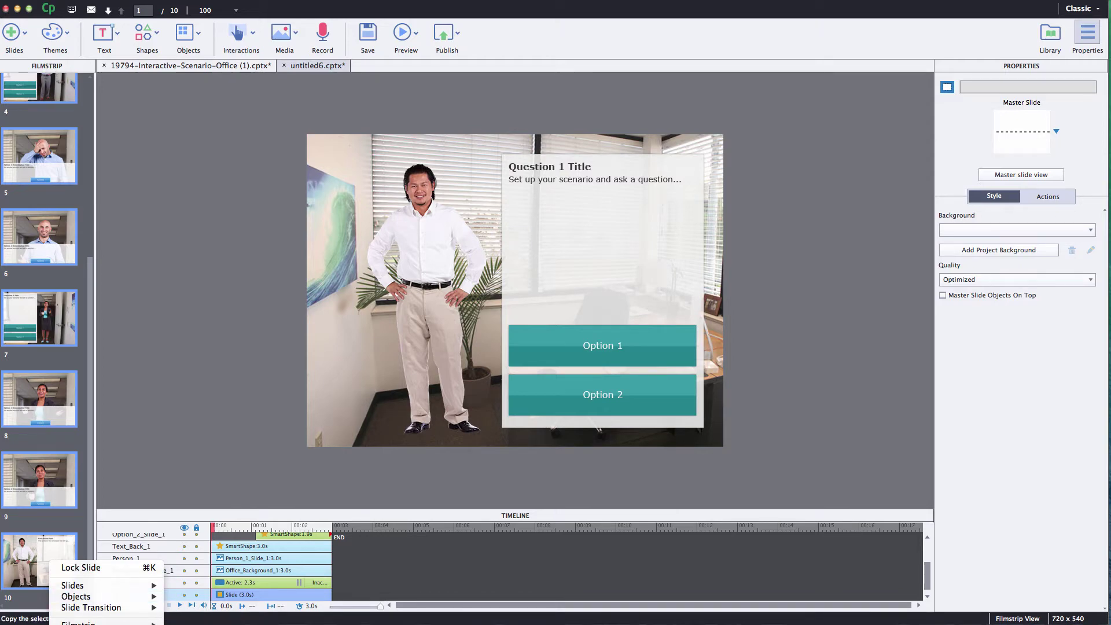
{"action": "left_click", "coordinate": [90, 266]}
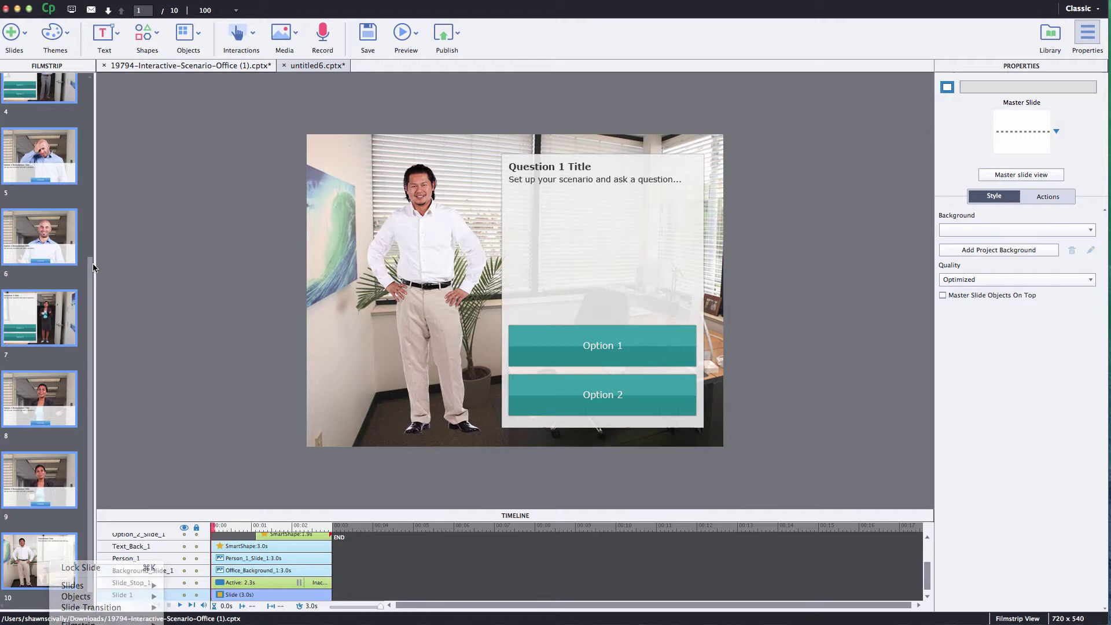
{"action": "scroll", "coordinate": [90, 285], "scroll_direction": "up", "scroll_amount": 1}
{"action": "right_click", "coordinate": [40, 180]}
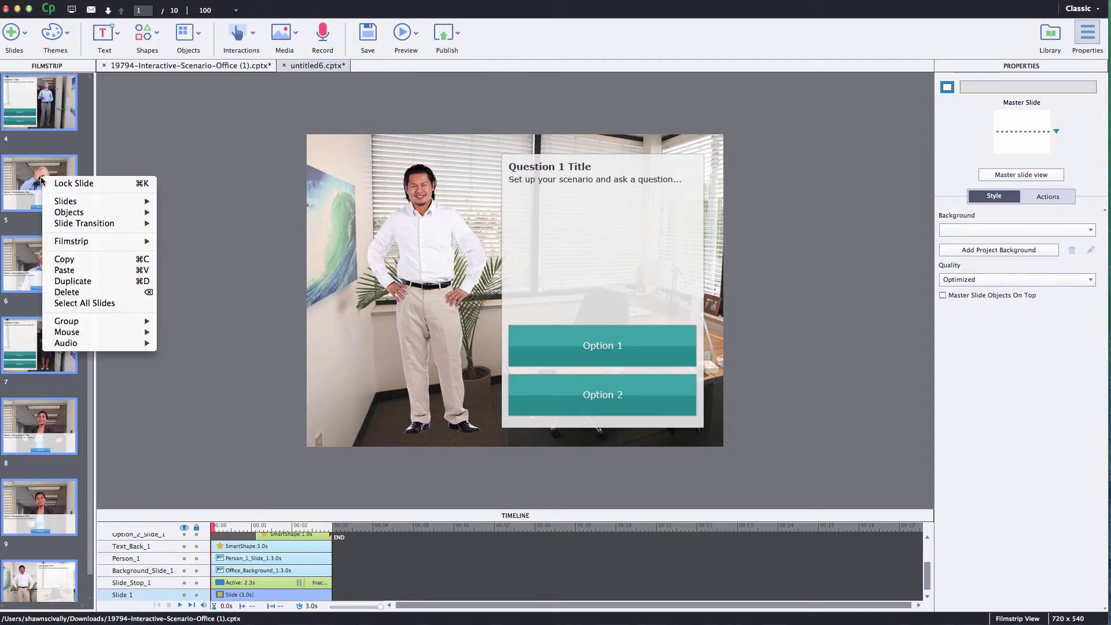
{"action": "left_click", "coordinate": [73, 262]}
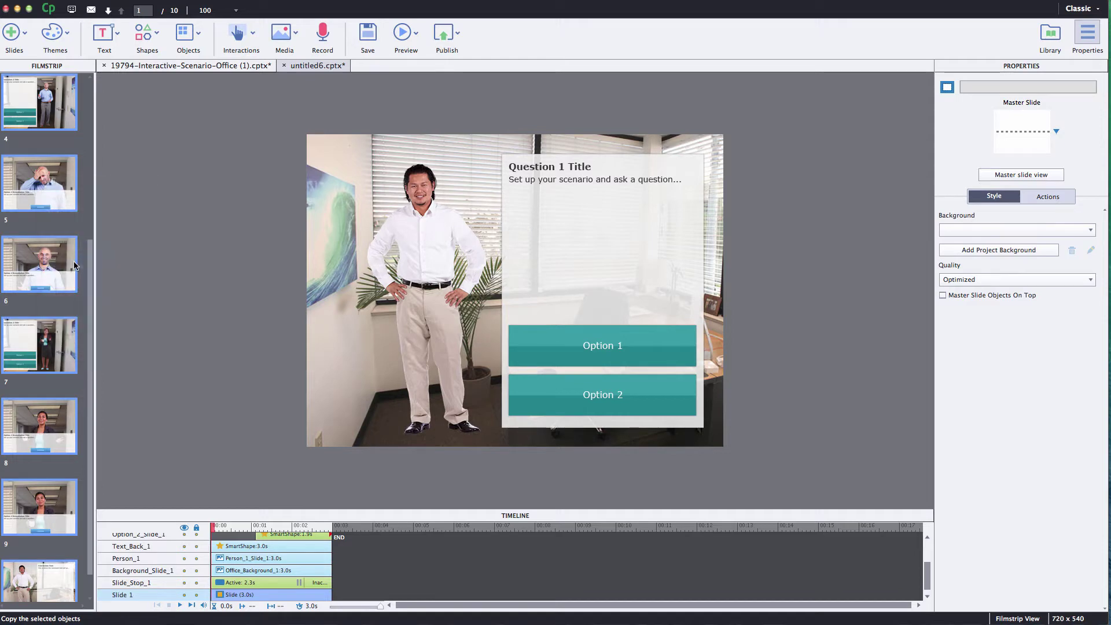
- Switch to the untitled6 project and go to its last slide, slide 3
{"action": "left_click", "coordinate": [311, 66]}
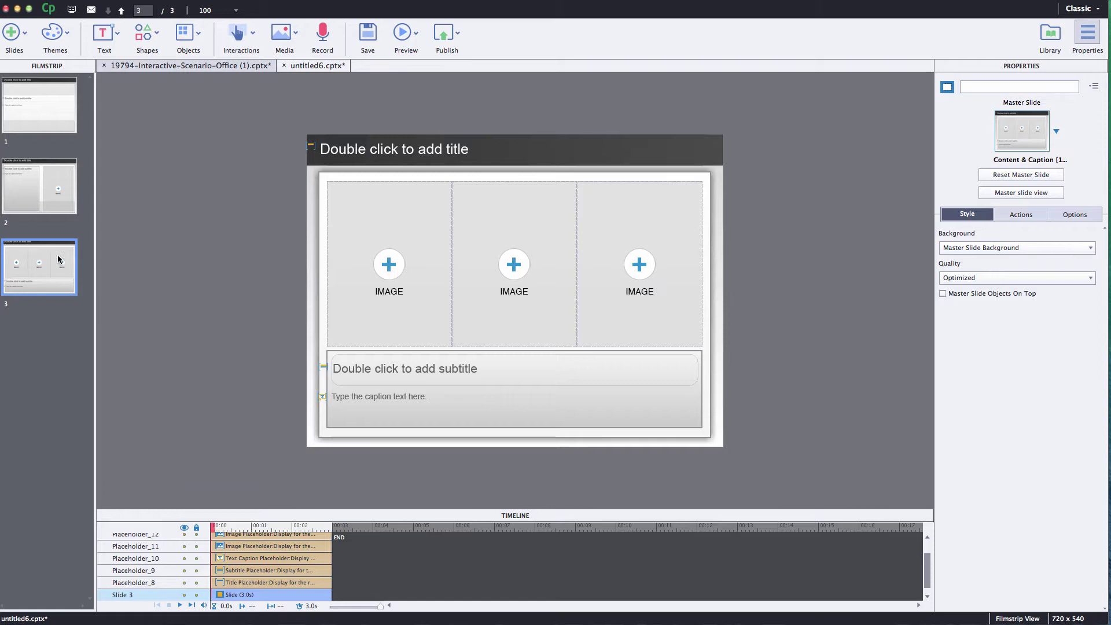
{"action": "left_click", "coordinate": [40, 184]}
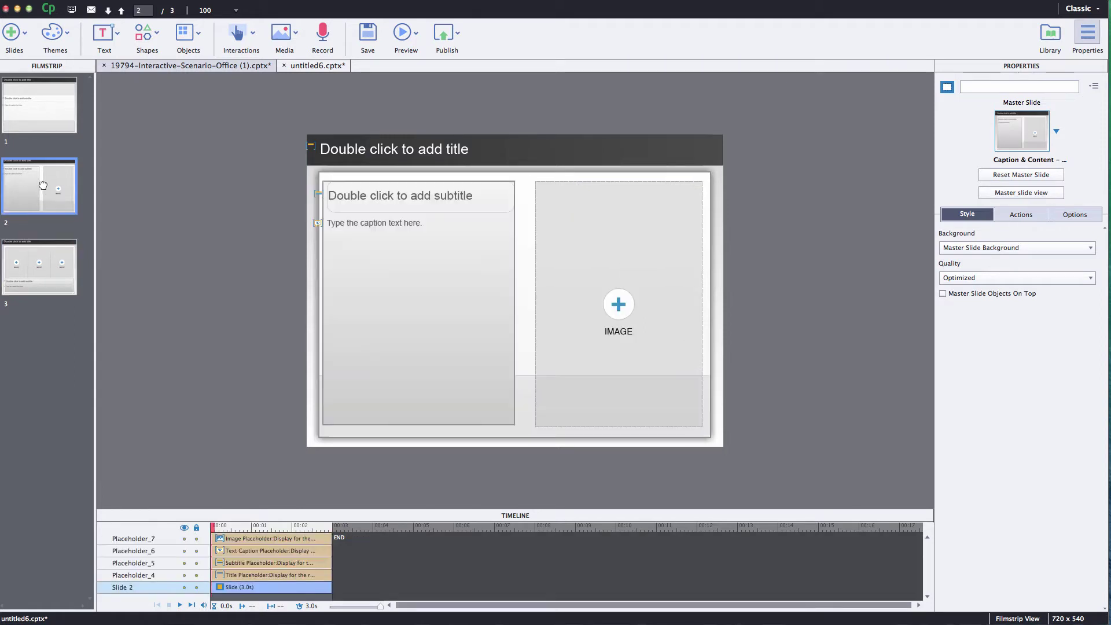
{"action": "left_click", "coordinate": [48, 284]}
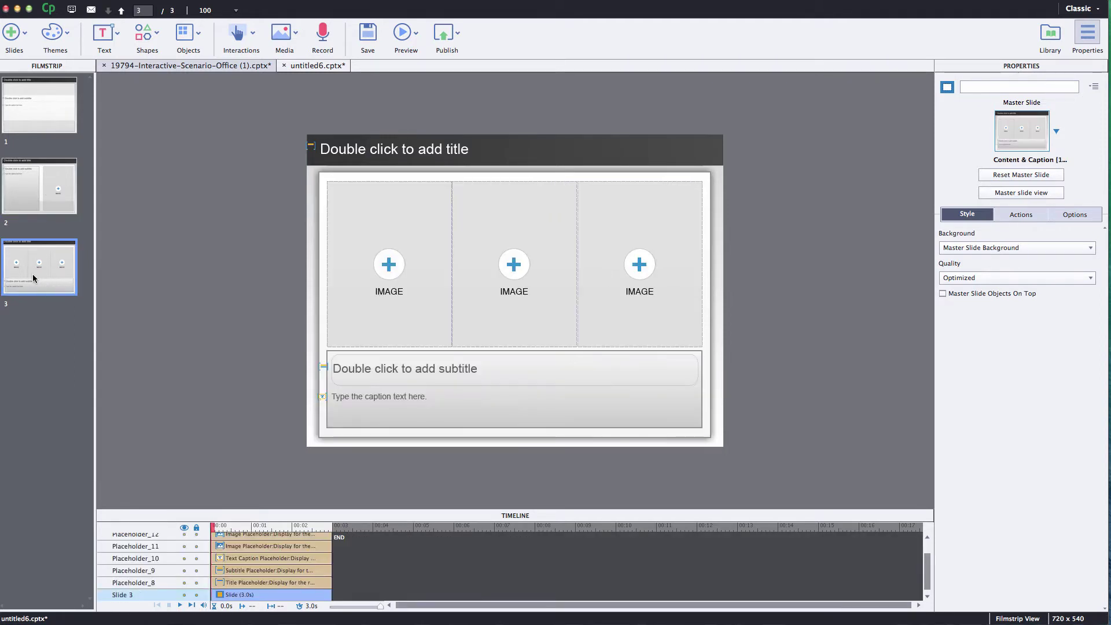
- Paste the ten copied slides after slide 3 and select the new slide 4
{"action": "right_click", "coordinate": [33, 280]}
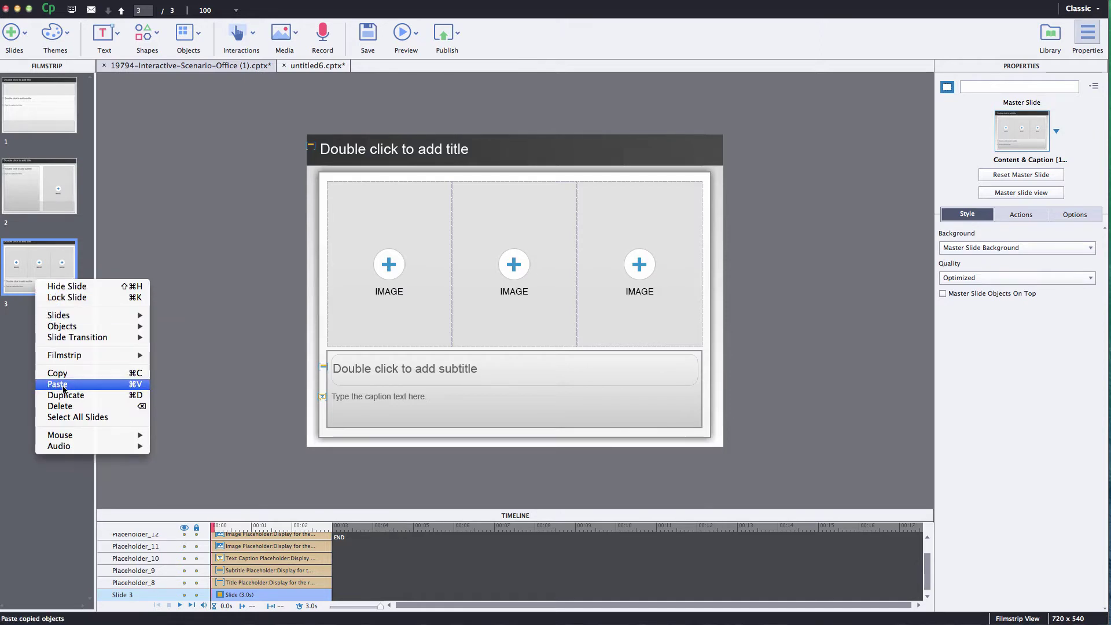
{"action": "left_click", "coordinate": [57, 384]}
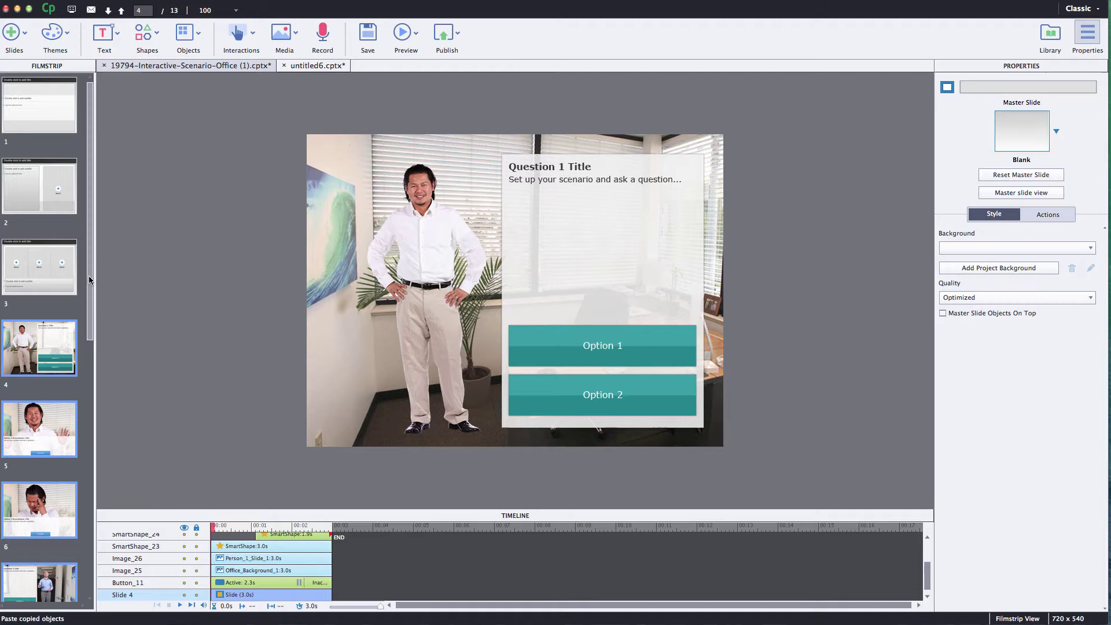
{"action": "scroll", "coordinate": [85, 365], "scroll_direction": "down", "scroll_amount": 2}
{"action": "scroll", "coordinate": [86, 366], "scroll_direction": "down", "scroll_amount": 4}
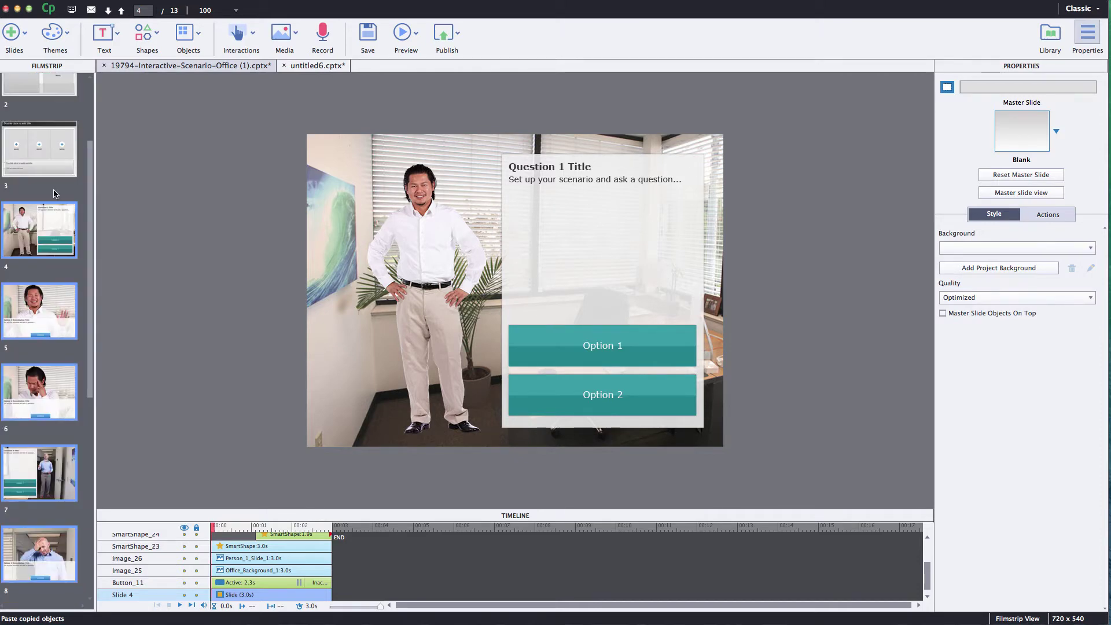
{"action": "left_click", "coordinate": [50, 195]}
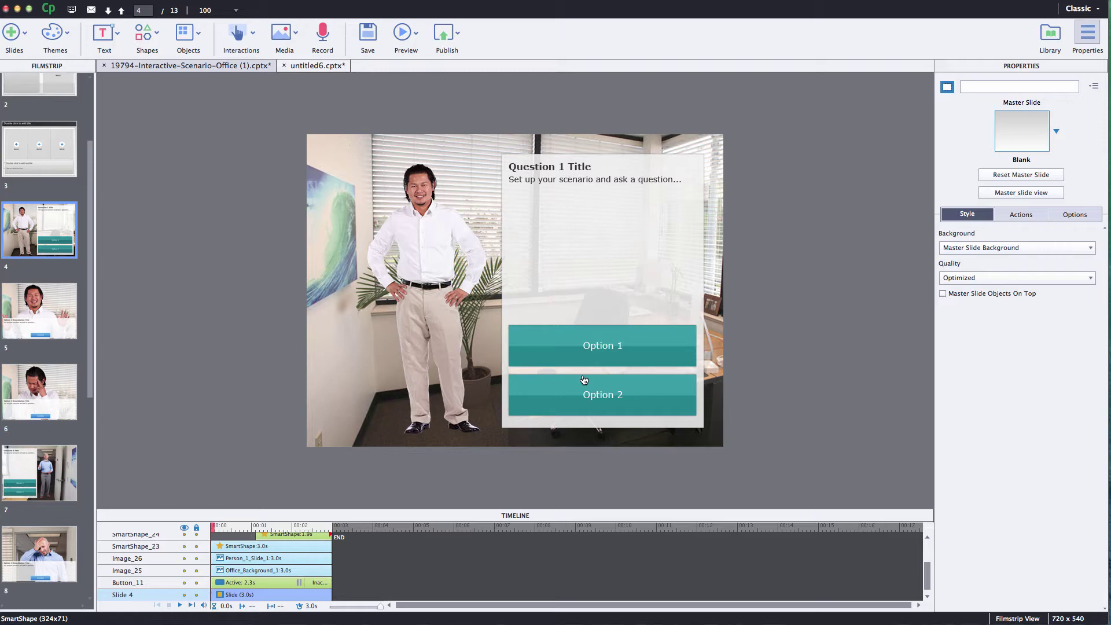
- Select the Option 1 button shape on slide 4
{"action": "left_click", "coordinate": [618, 344]}
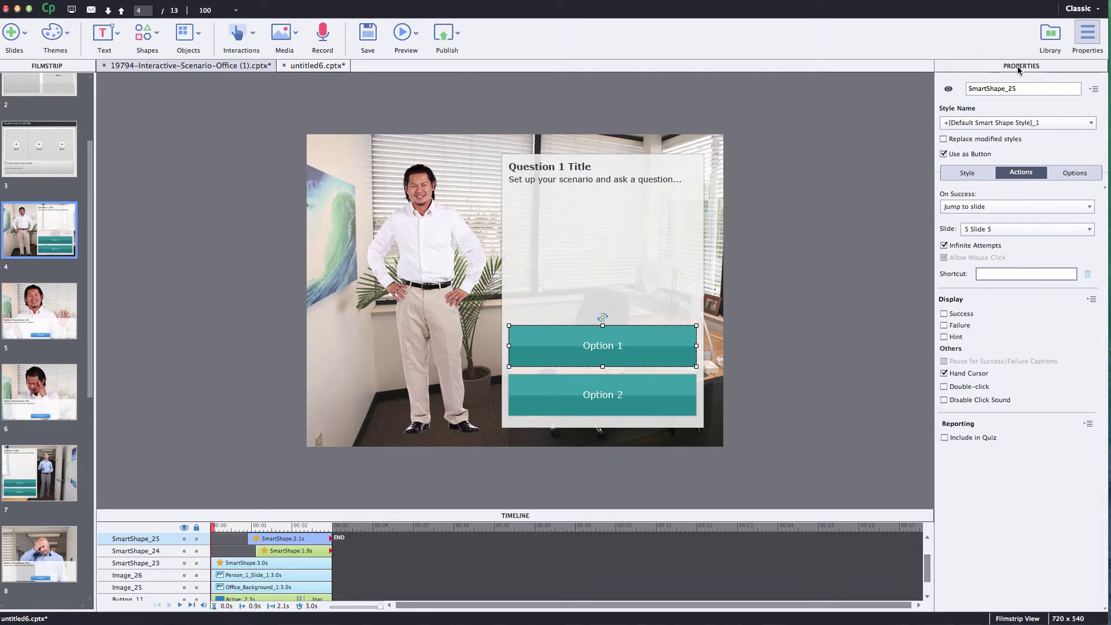
- Hide and restore the Properties panel, then glance at the Window menu and close it
{"action": "left_click", "coordinate": [1088, 35]}
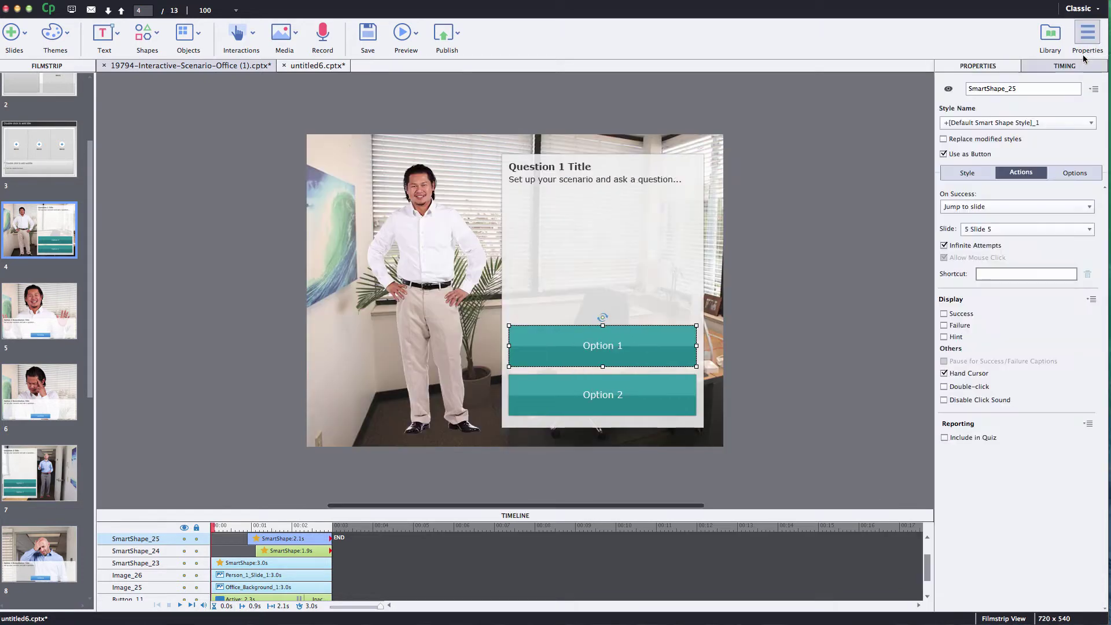
{"action": "left_click", "coordinate": [1089, 36]}
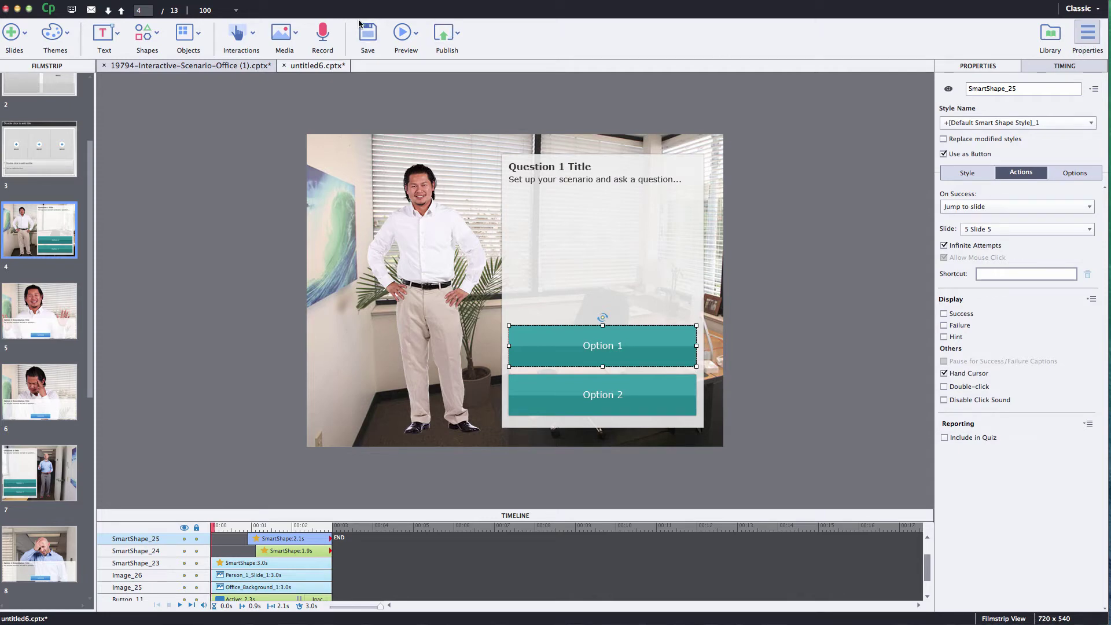
{"action": "left_click", "coordinate": [434, 0]}
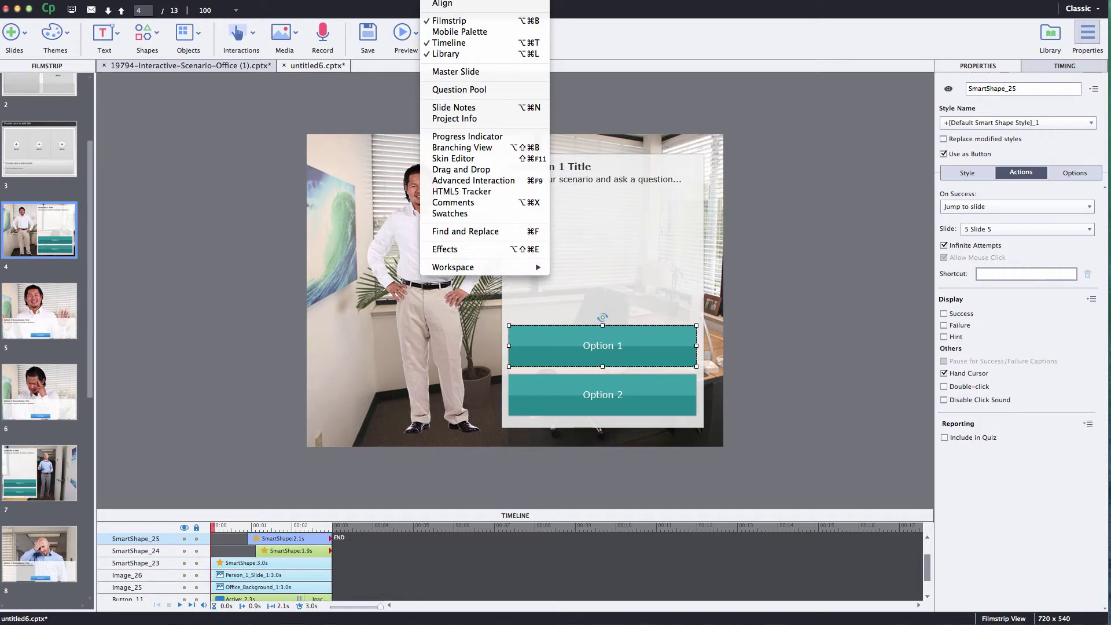
{"action": "key", "text": "Escape"}
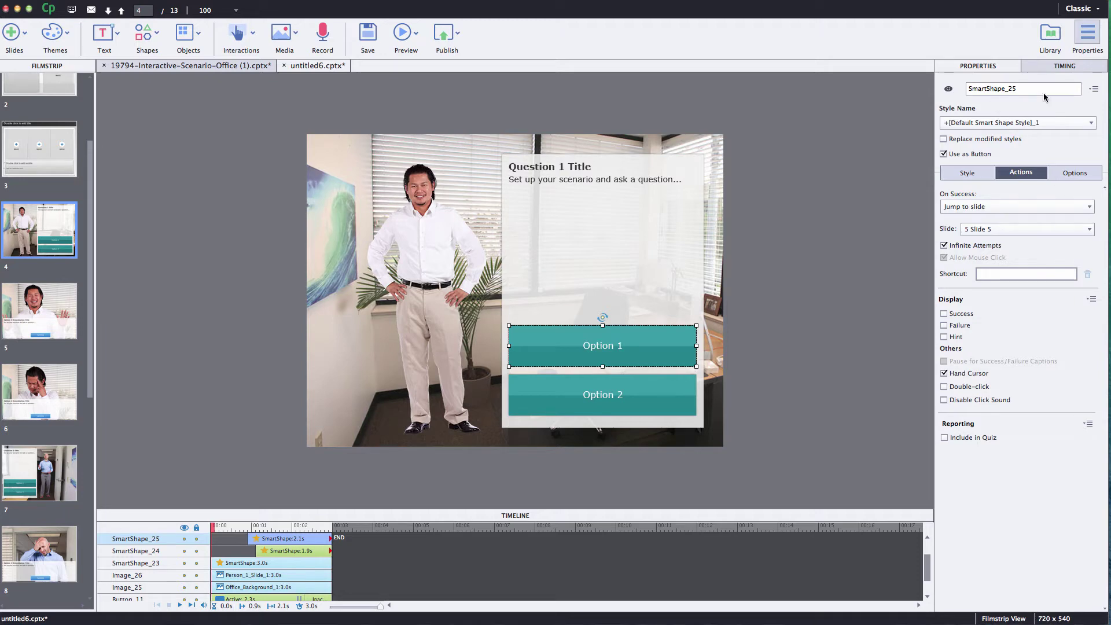
- Set Option 1's On Success action to Jump to slide, targeting Slide 5
{"action": "left_click", "coordinate": [978, 175]}
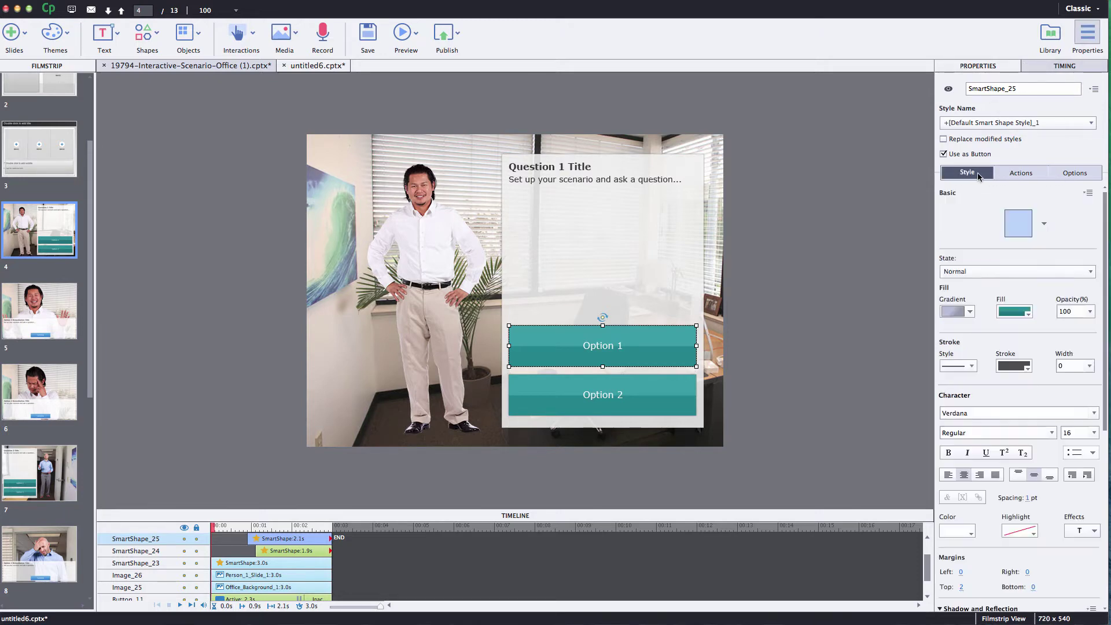
{"action": "left_click", "coordinate": [1019, 172]}
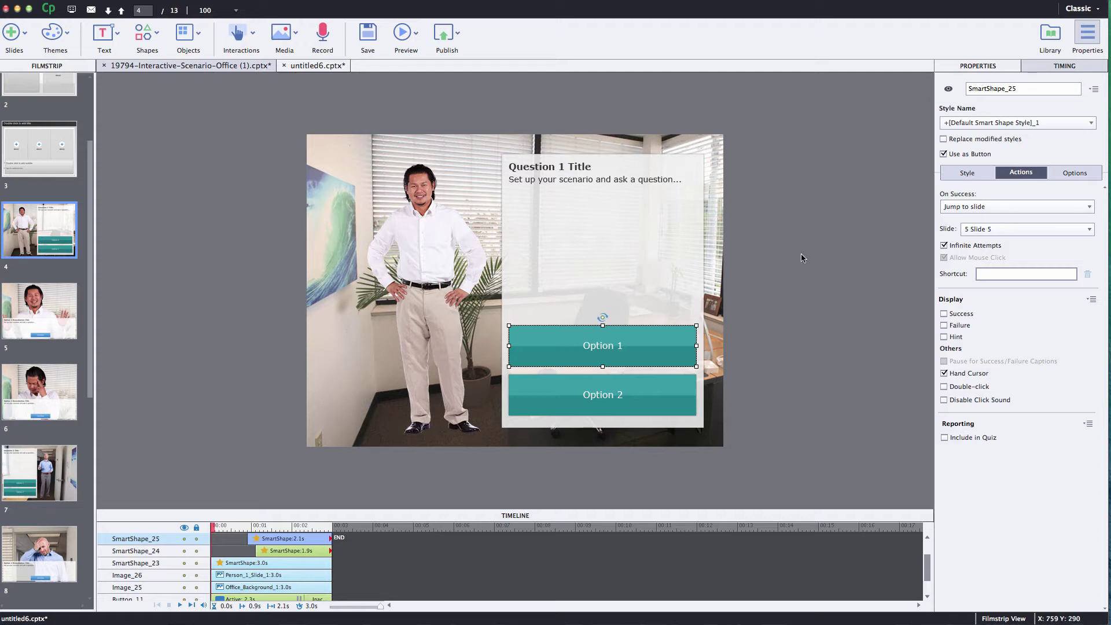
{"action": "left_click", "coordinate": [1017, 206]}
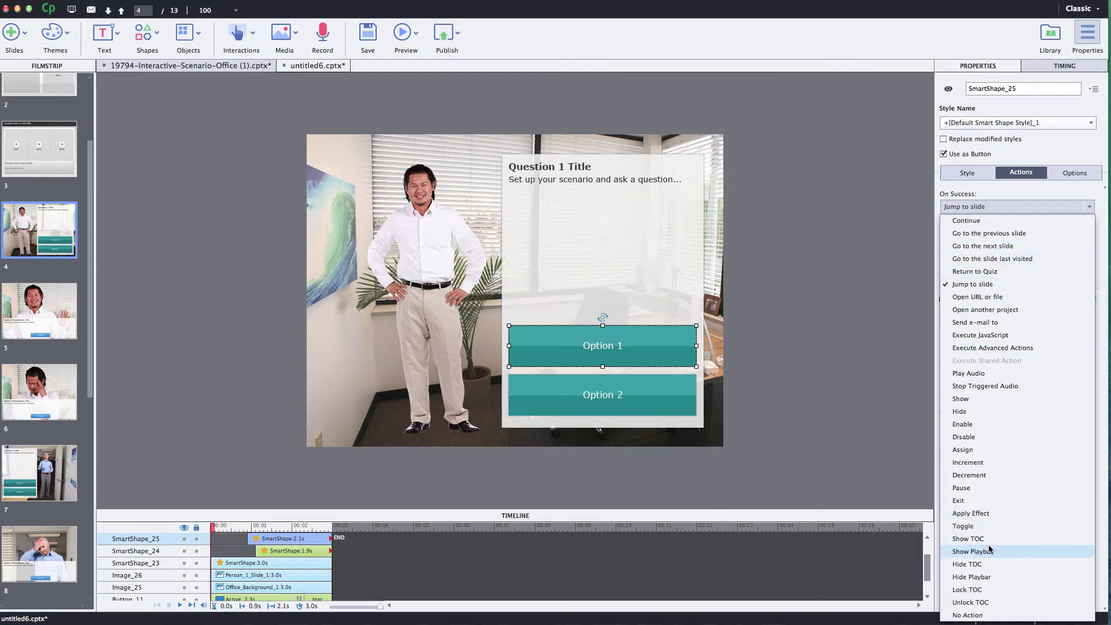
{"action": "left_click", "coordinate": [986, 285]}
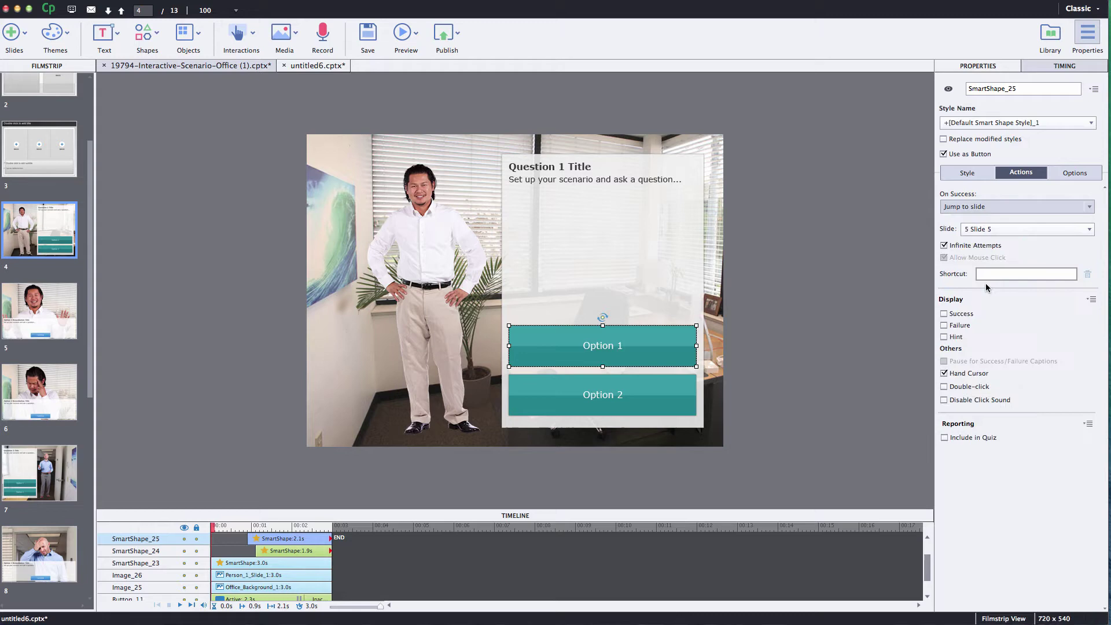
{"action": "left_click", "coordinate": [989, 230]}
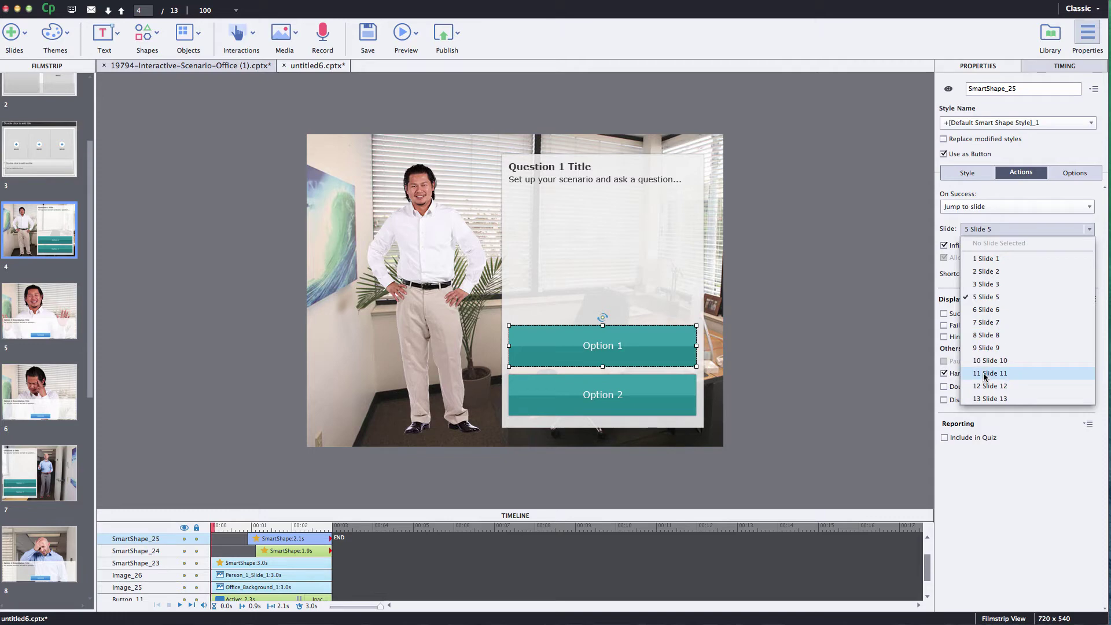
{"action": "left_click", "coordinate": [987, 297]}
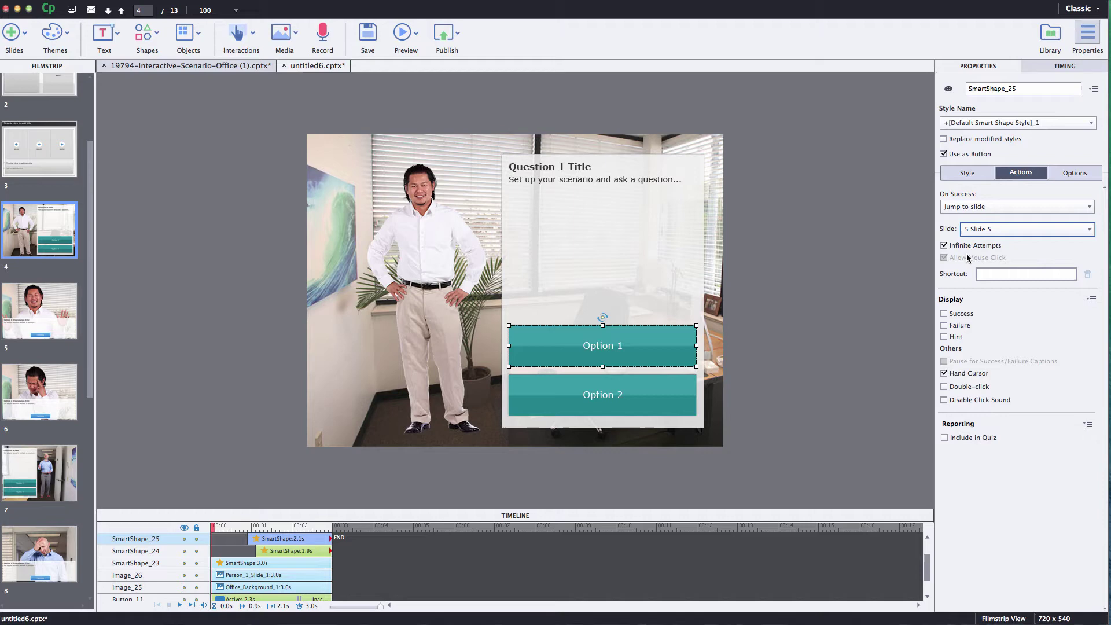
- Keep Option 2 jumping to Slide 6 on success, then open the Option 1 Remediation slide
{"action": "left_click", "coordinate": [631, 403]}
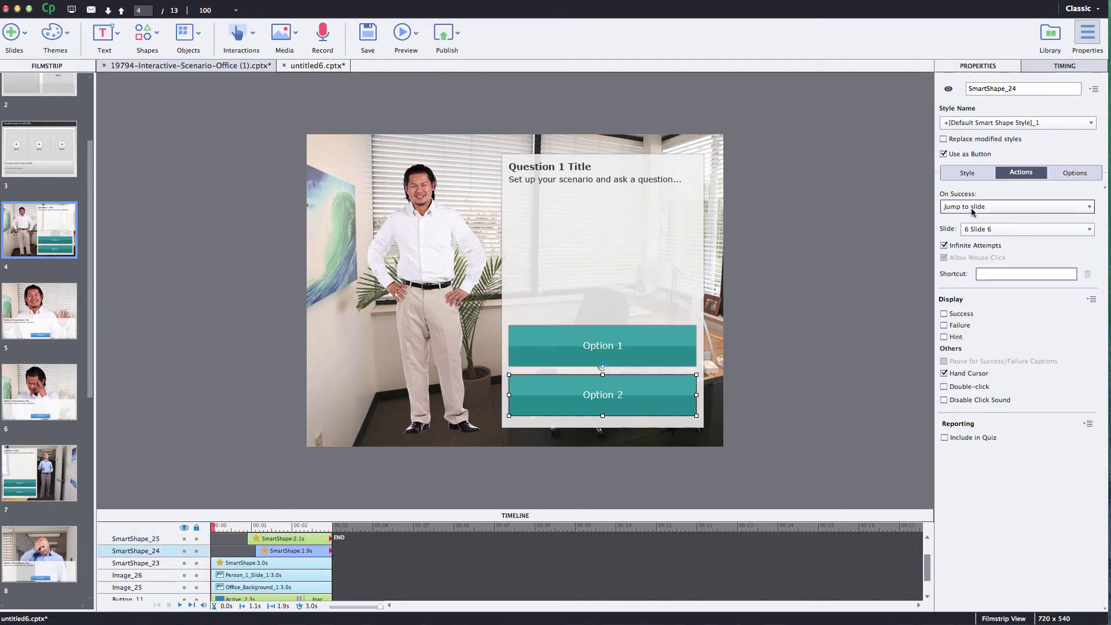
{"action": "left_click", "coordinate": [994, 208]}
{"action": "left_click", "coordinate": [993, 208]}
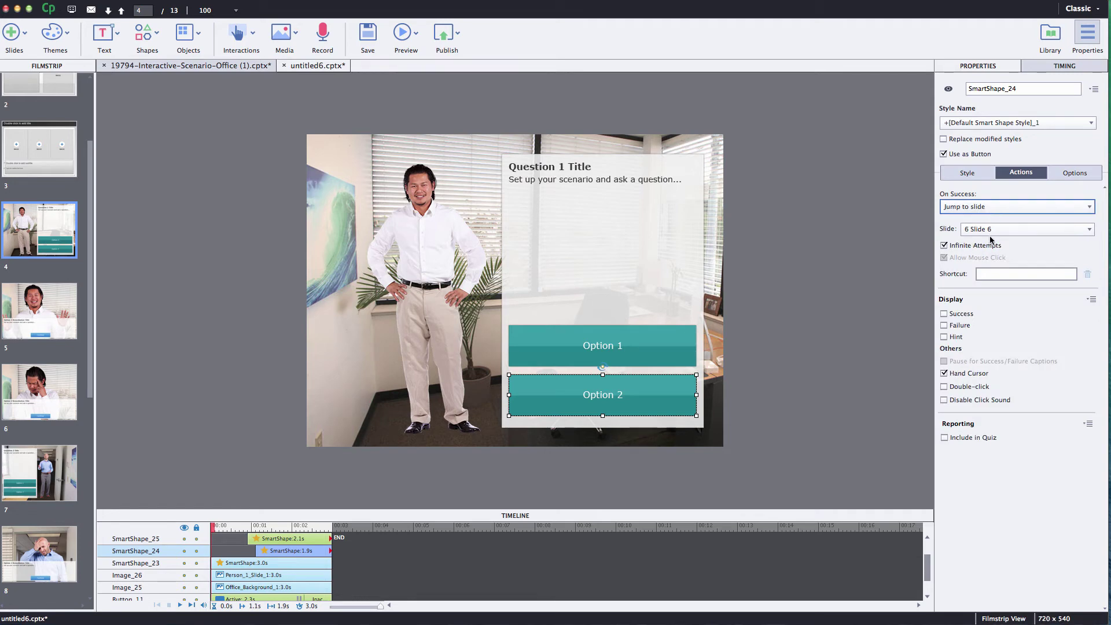
{"action": "left_click", "coordinate": [989, 230]}
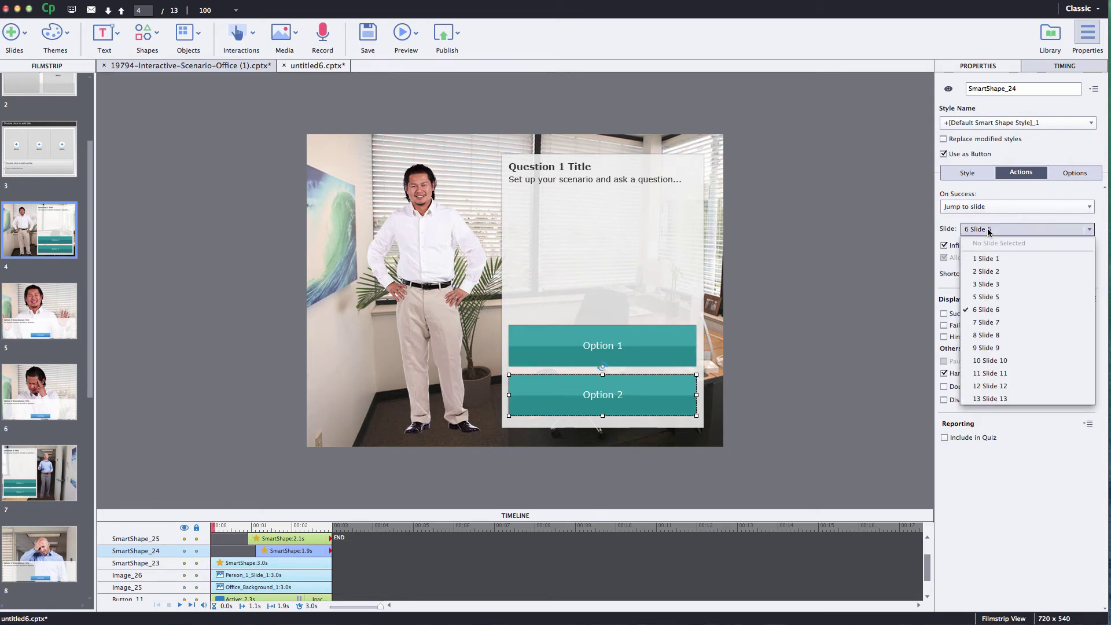
{"action": "left_click", "coordinate": [987, 313]}
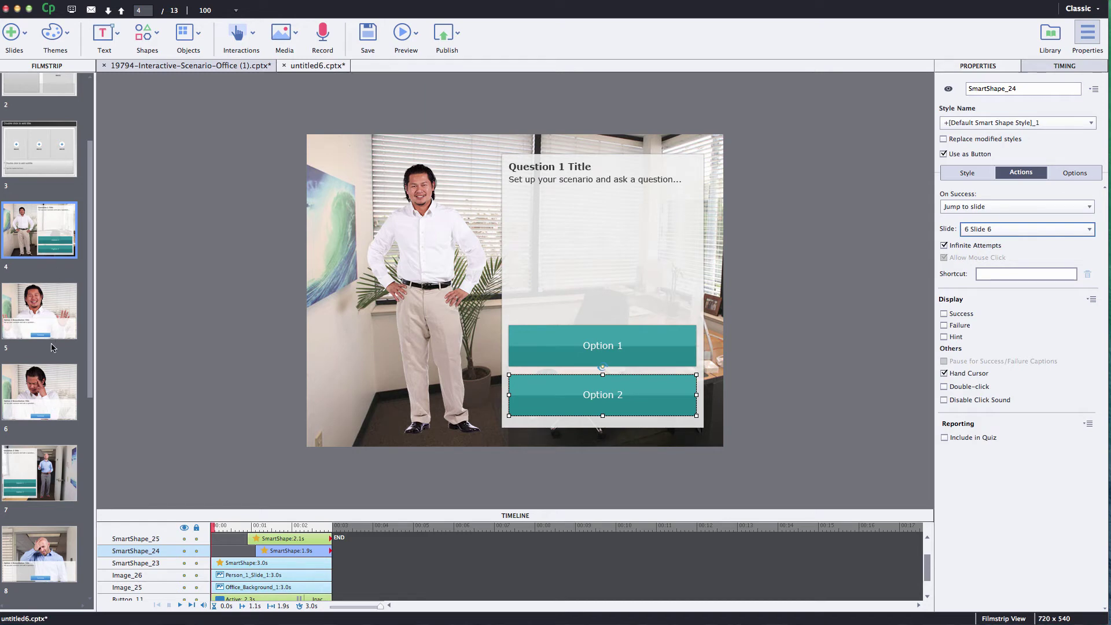
{"action": "left_click", "coordinate": [43, 318]}
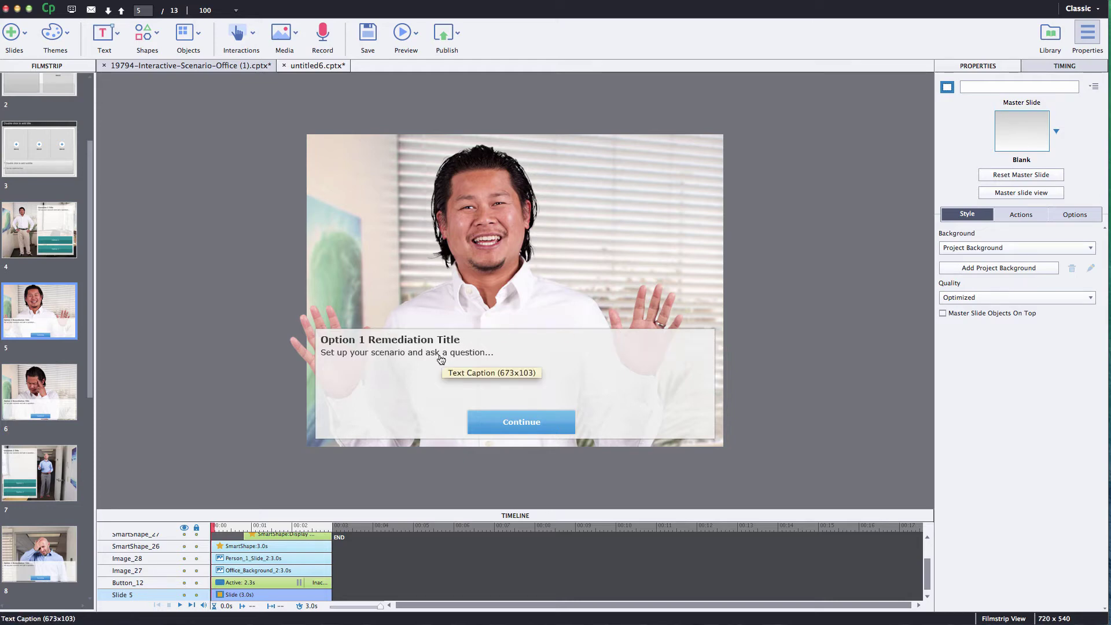
- Make slide 5's Continue button jump to Slide 7, then open slide 6
{"action": "left_click", "coordinate": [541, 421]}
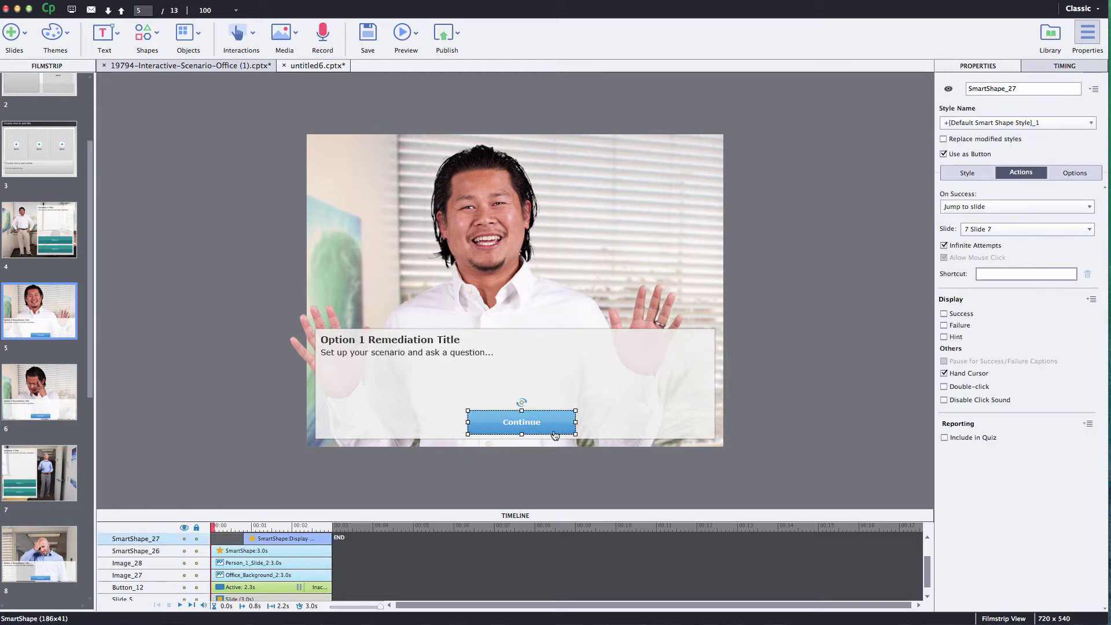
{"action": "left_click", "coordinate": [990, 209]}
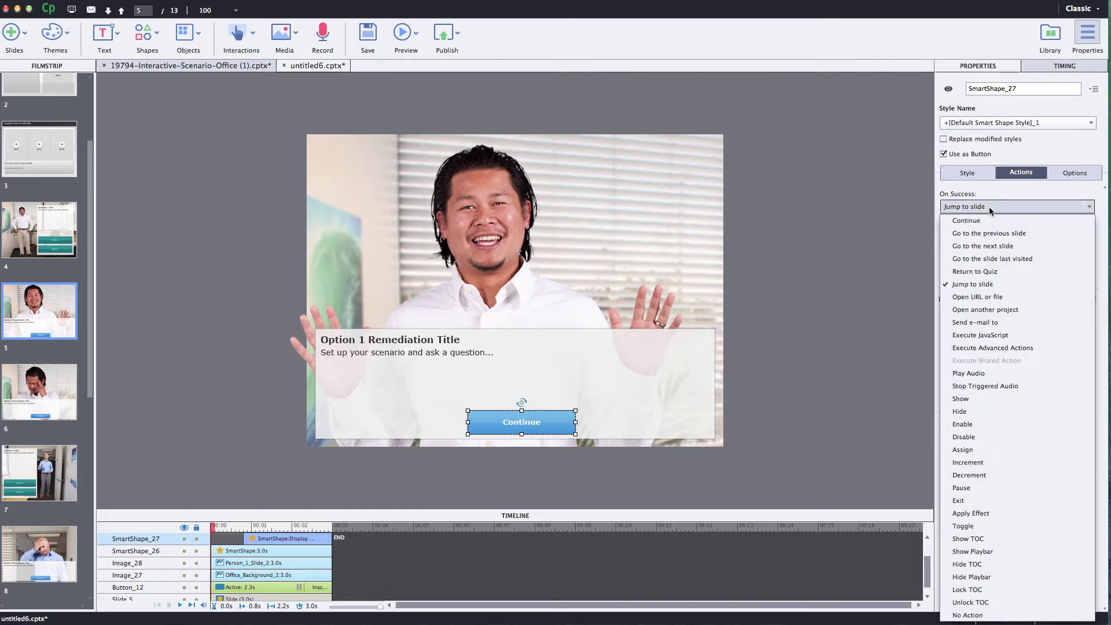
{"action": "left_click", "coordinate": [992, 285]}
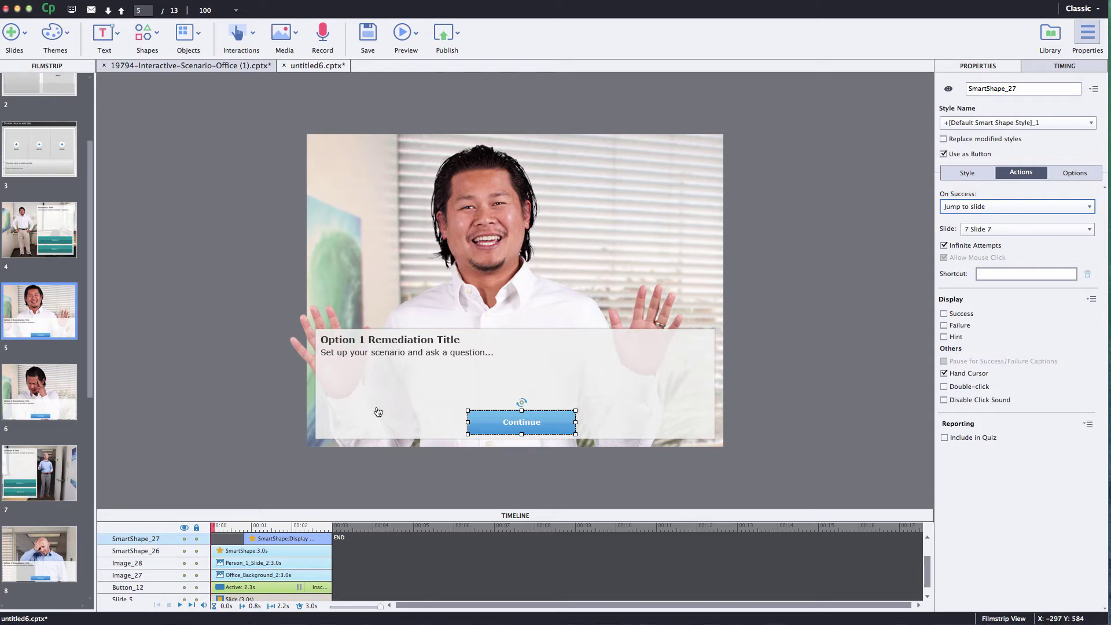
{"action": "left_click", "coordinate": [986, 230]}
{"action": "left_click", "coordinate": [986, 230]}
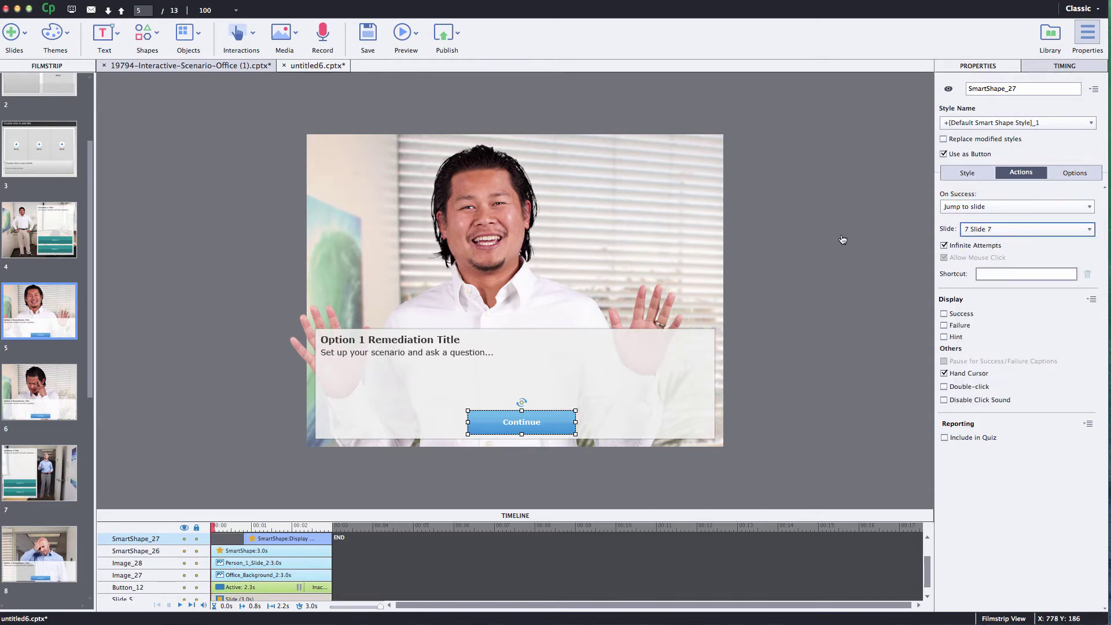
{"action": "left_click", "coordinate": [44, 398]}
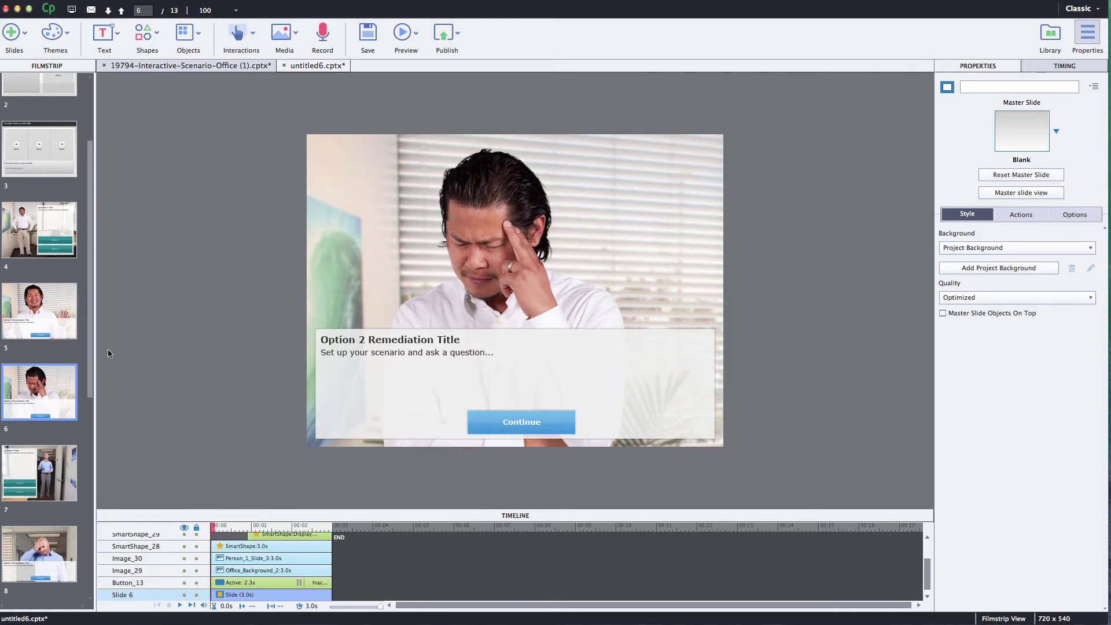
- Confirm slide 6's Continue button targets Slide 7, then open the Question 2 slide
{"action": "left_click", "coordinate": [549, 424]}
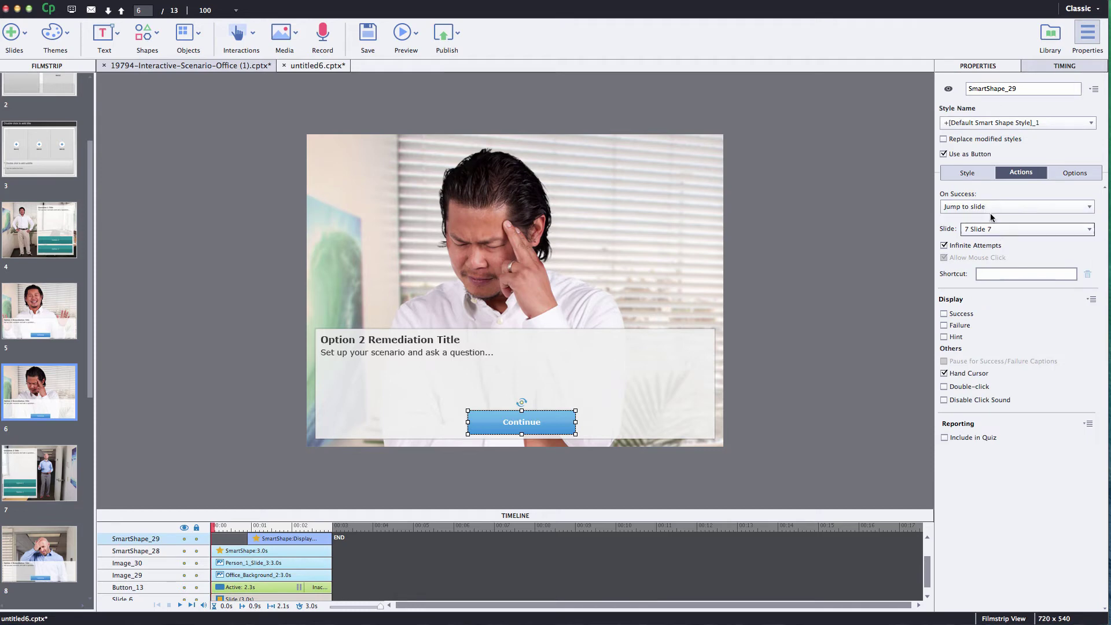
{"action": "left_click", "coordinate": [988, 232]}
{"action": "left_click", "coordinate": [988, 230]}
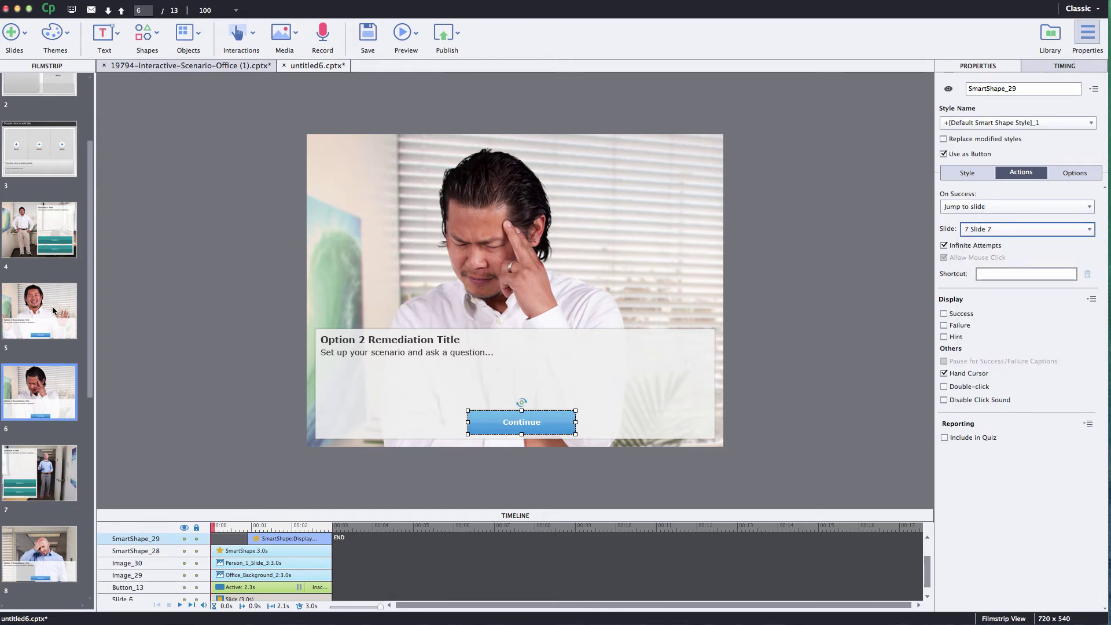
{"action": "left_click", "coordinate": [33, 487]}
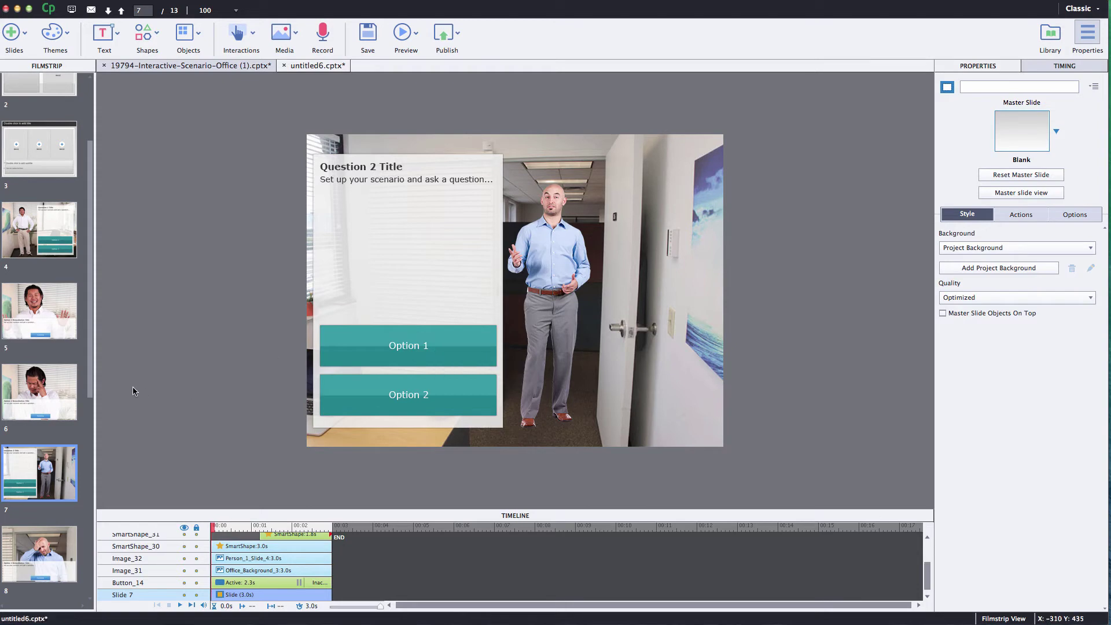
- Duplicate the Question 2 slide (slide 7) to create slide 8
{"action": "left_click", "coordinate": [41, 393]}
{"action": "left_click", "coordinate": [42, 476]}
{"action": "right_click", "coordinate": [41, 474]}
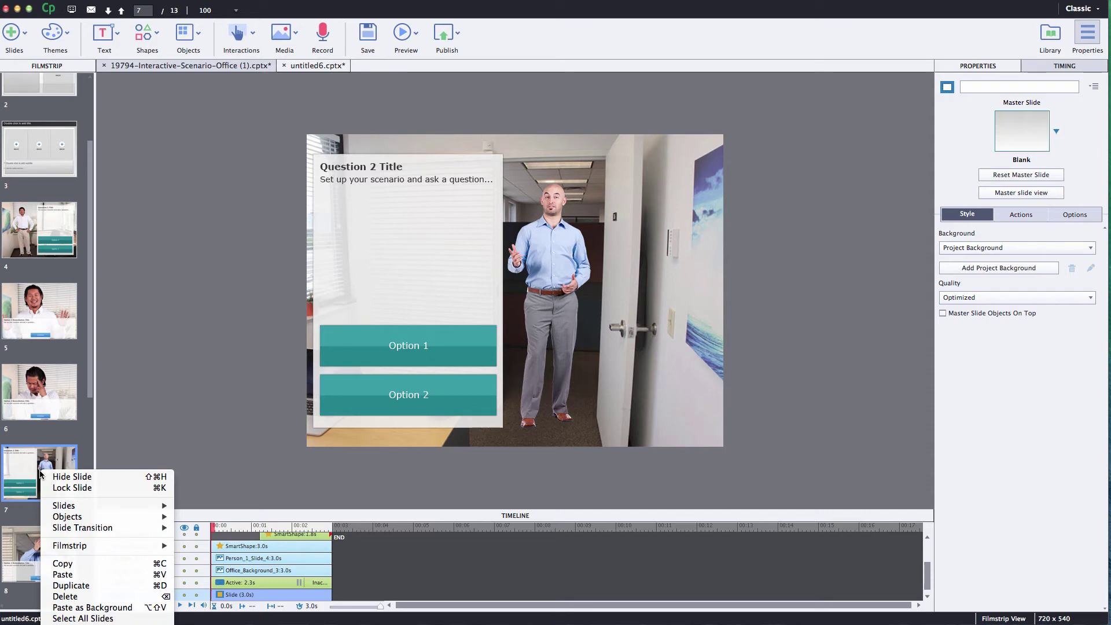
{"action": "left_click", "coordinate": [65, 584]}
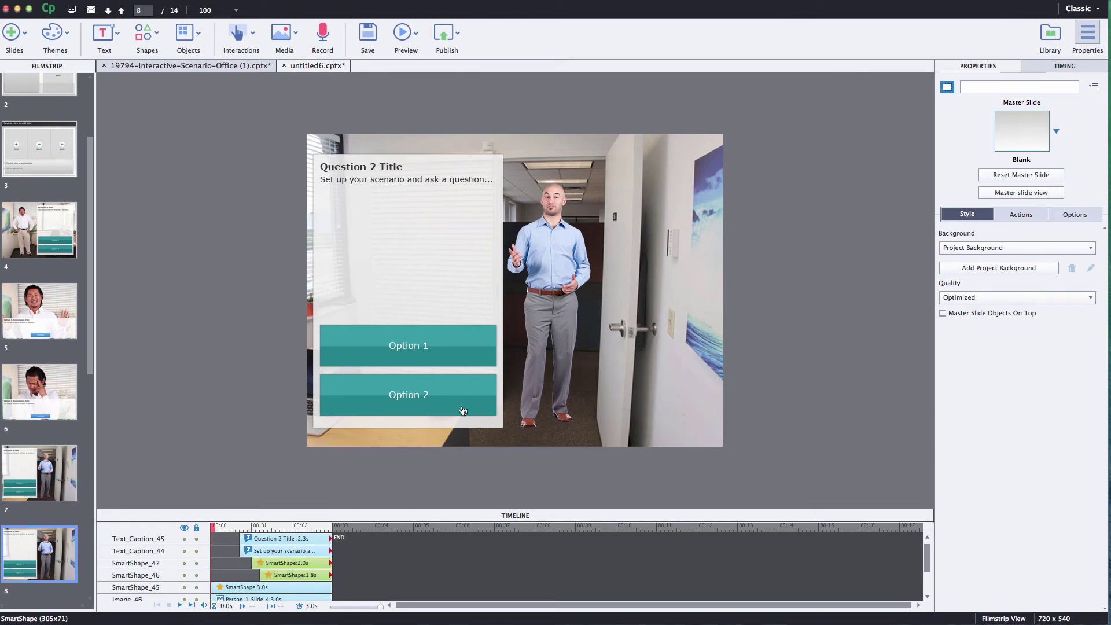
- Select the title, question panel and both option buttons and shift them right
{"action": "left_click", "coordinate": [363, 177]}
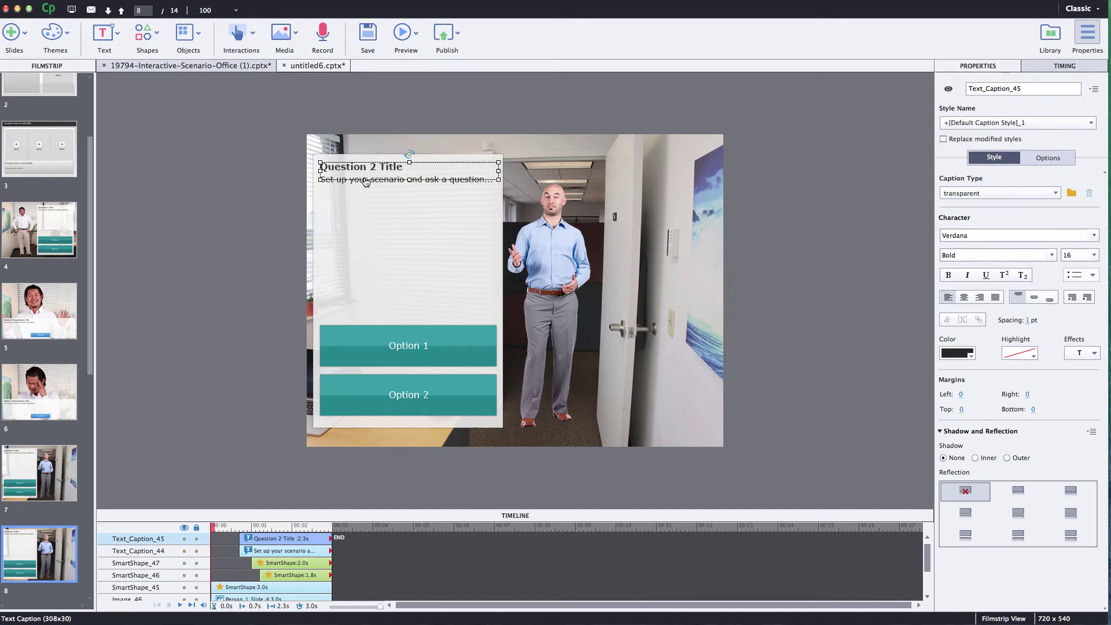
{"action": "left_click", "coordinate": [365, 191], "text": "shift"}
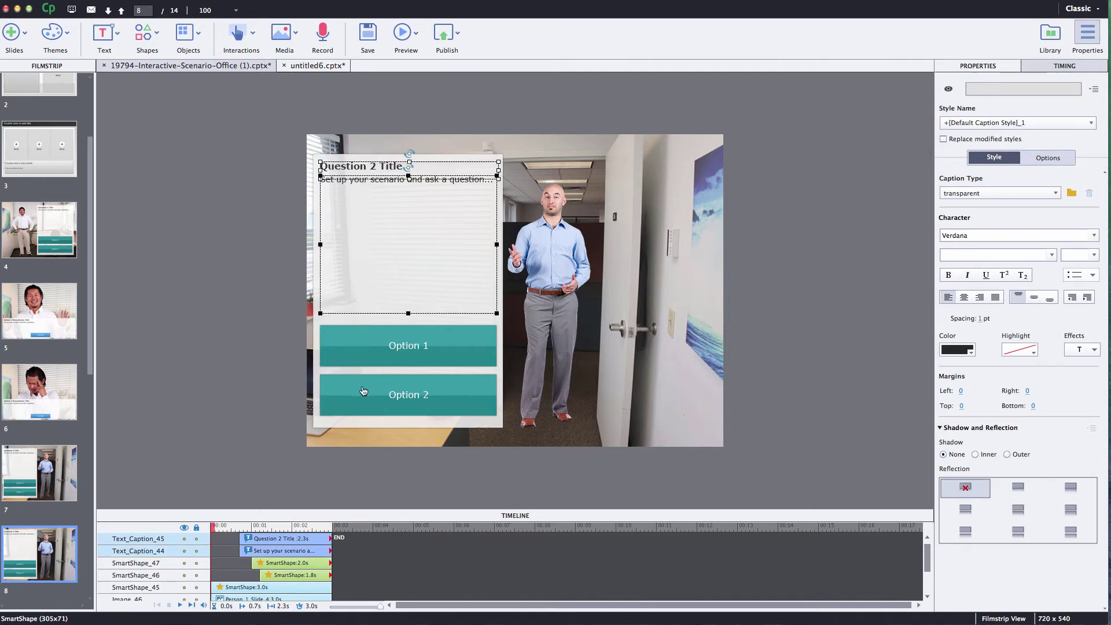
{"action": "left_click", "coordinate": [379, 320], "text": "shift"}
{"action": "left_click", "coordinate": [370, 347], "text": "shift"}
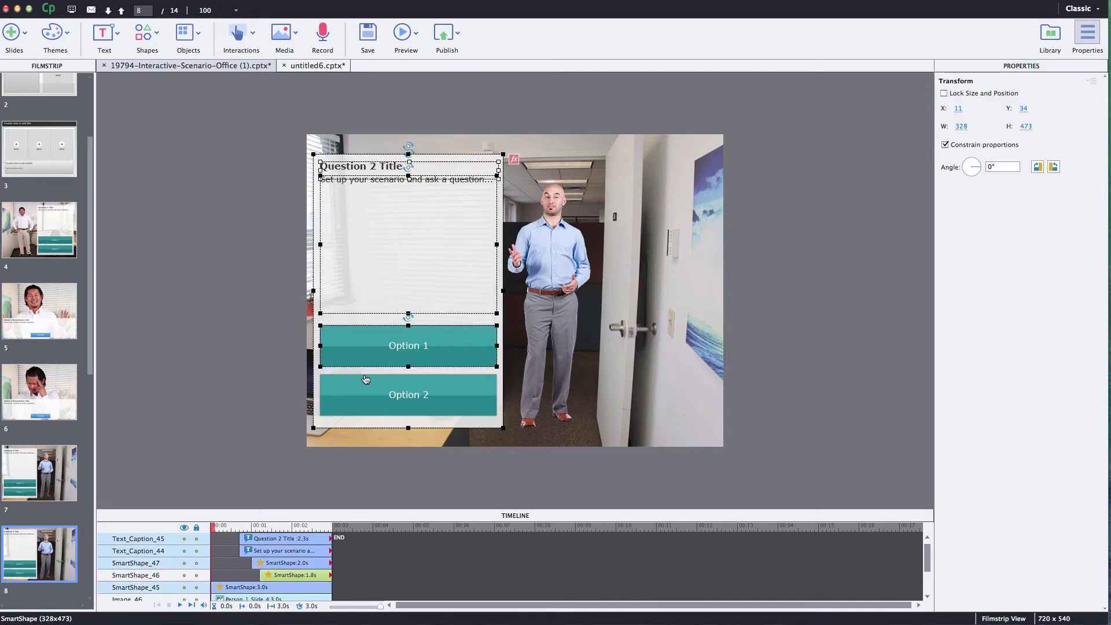
{"action": "left_click", "coordinate": [366, 385], "text": "shift"}
{"action": "left_click_drag", "start_coordinate": [354, 243], "coordinate": [575, 246]}
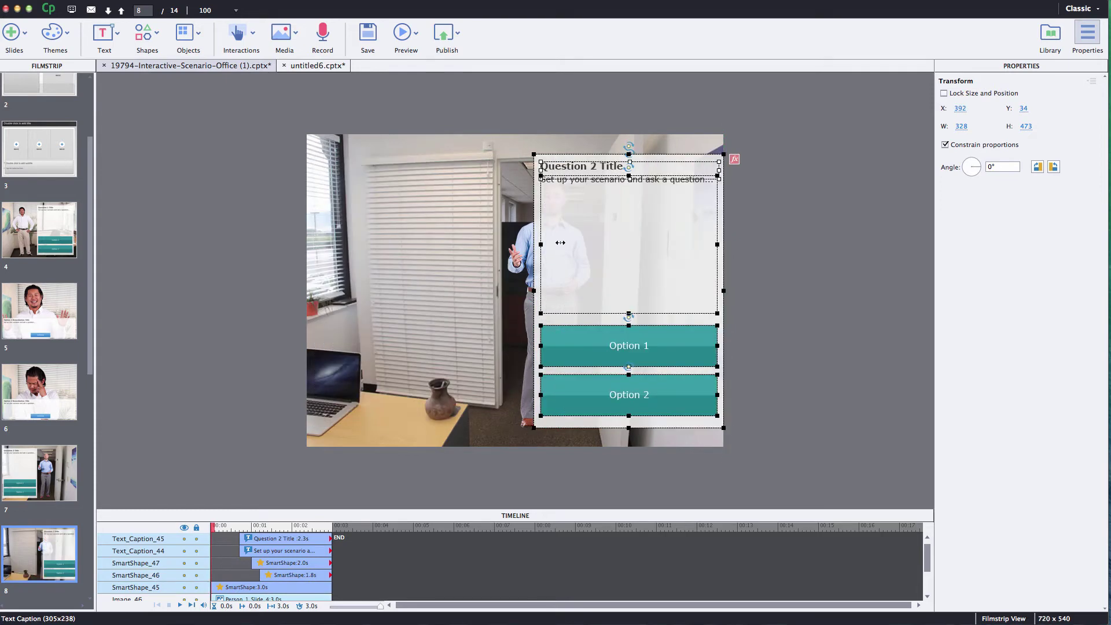
- Delete the person image and stretch the translucent panel leftward across the slide
{"action": "left_click", "coordinate": [512, 261]}
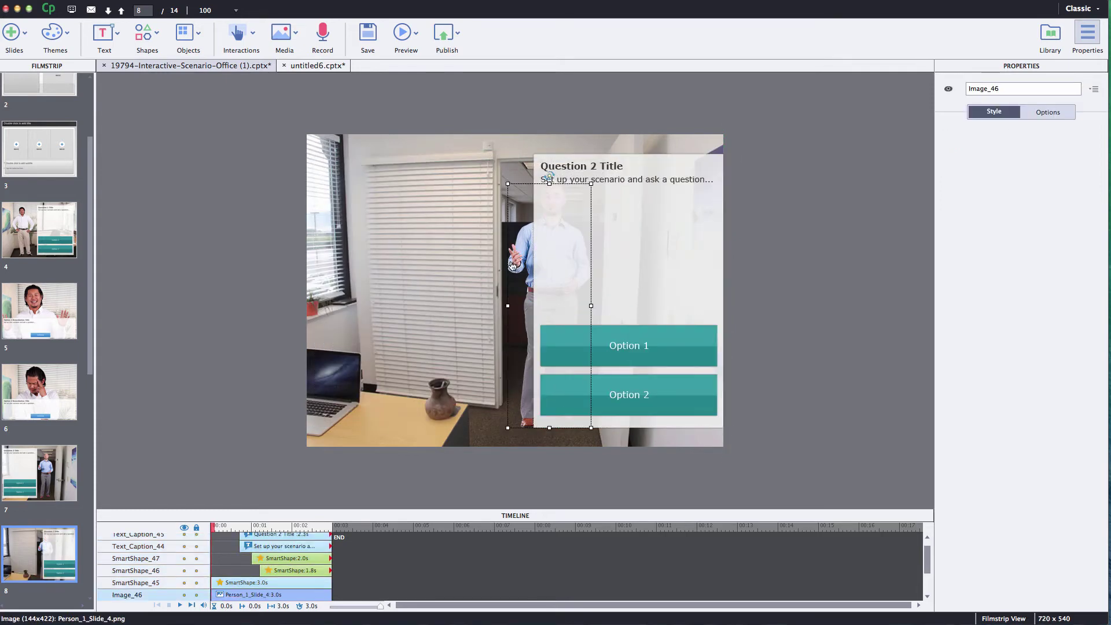
{"action": "key", "text": "Delete"}
{"action": "left_click", "coordinate": [575, 248]}
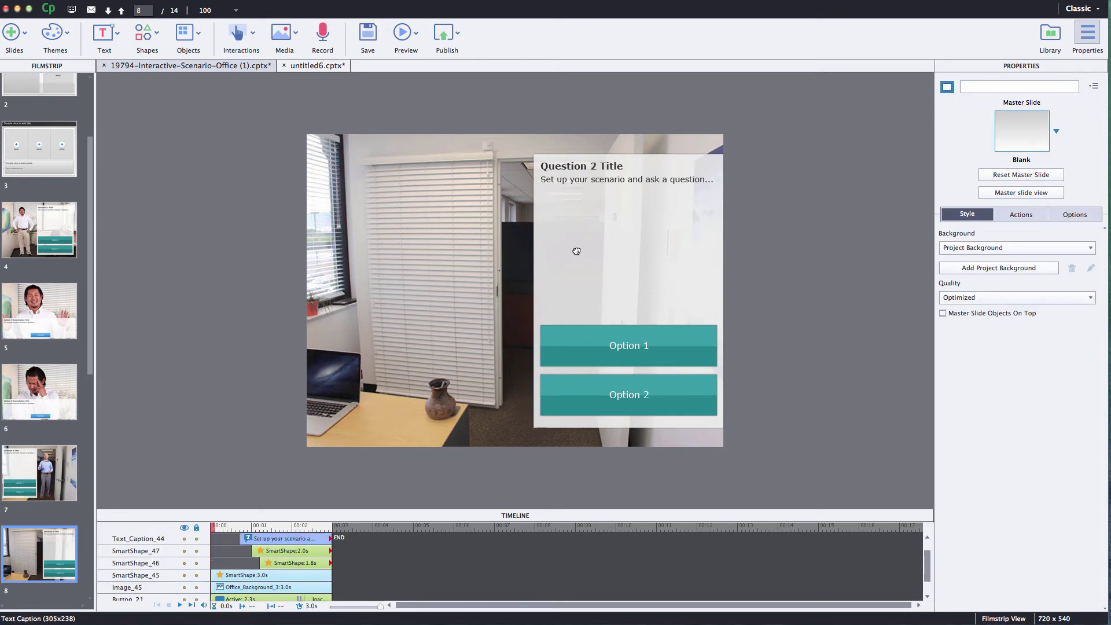
{"action": "left_click", "coordinate": [531, 283]}
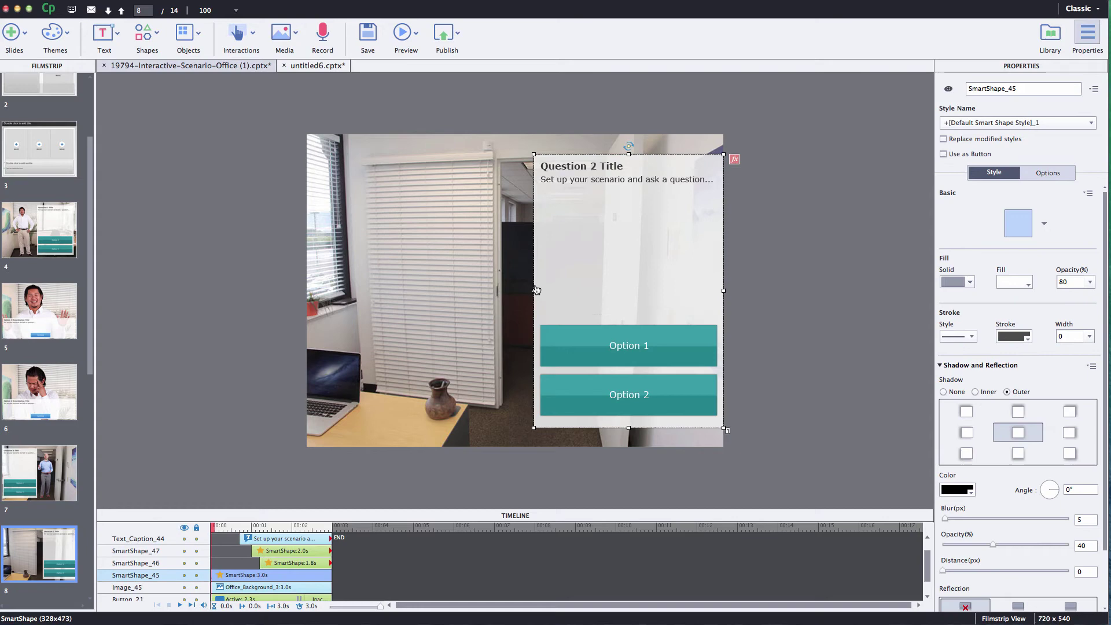
{"action": "left_click_drag", "start_coordinate": [359, 287], "coordinate": [324, 291]}
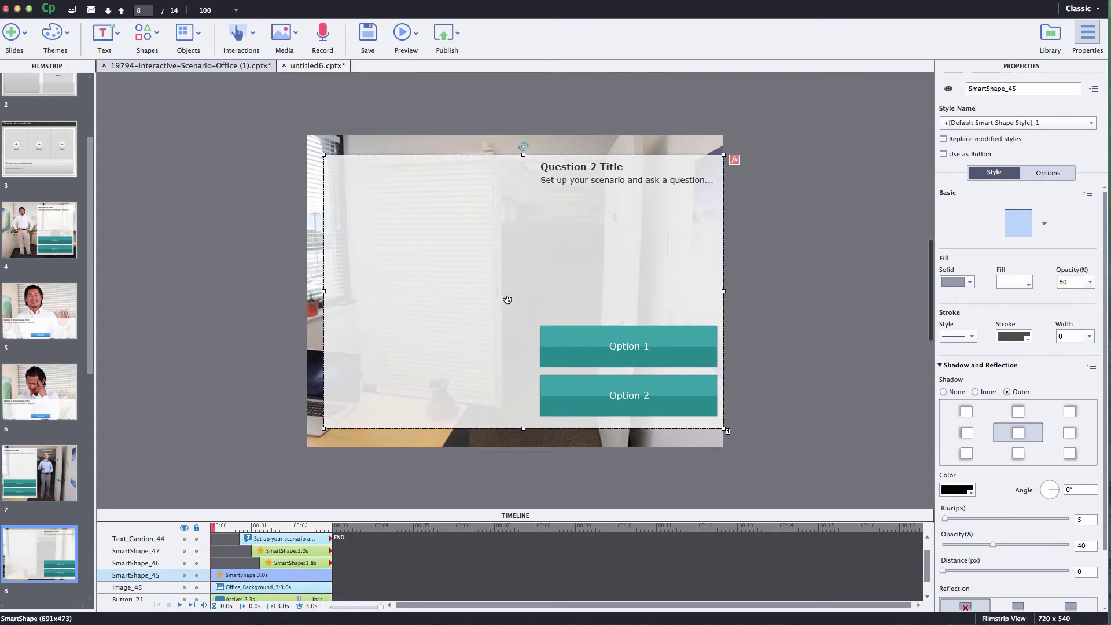
- Place Option 1 beside Option 2, move the title left, and widen the question caption leftward
{"action": "left_click", "coordinate": [659, 363]}
{"action": "left_click_drag", "start_coordinate": [665, 354], "coordinate": [479, 399]}
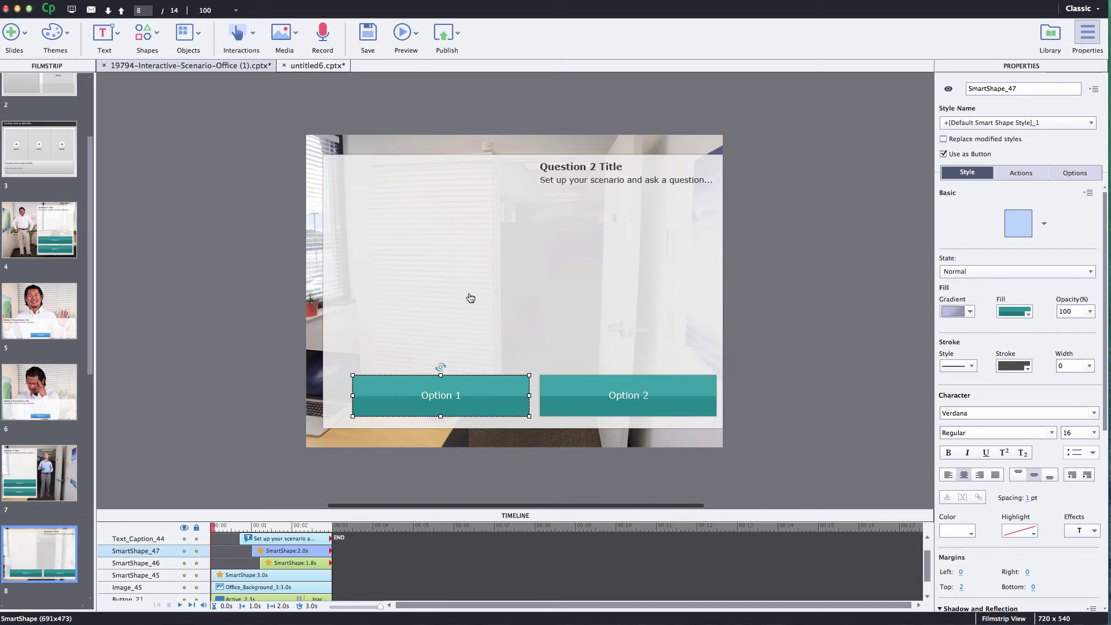
{"action": "left_click", "coordinate": [575, 177]}
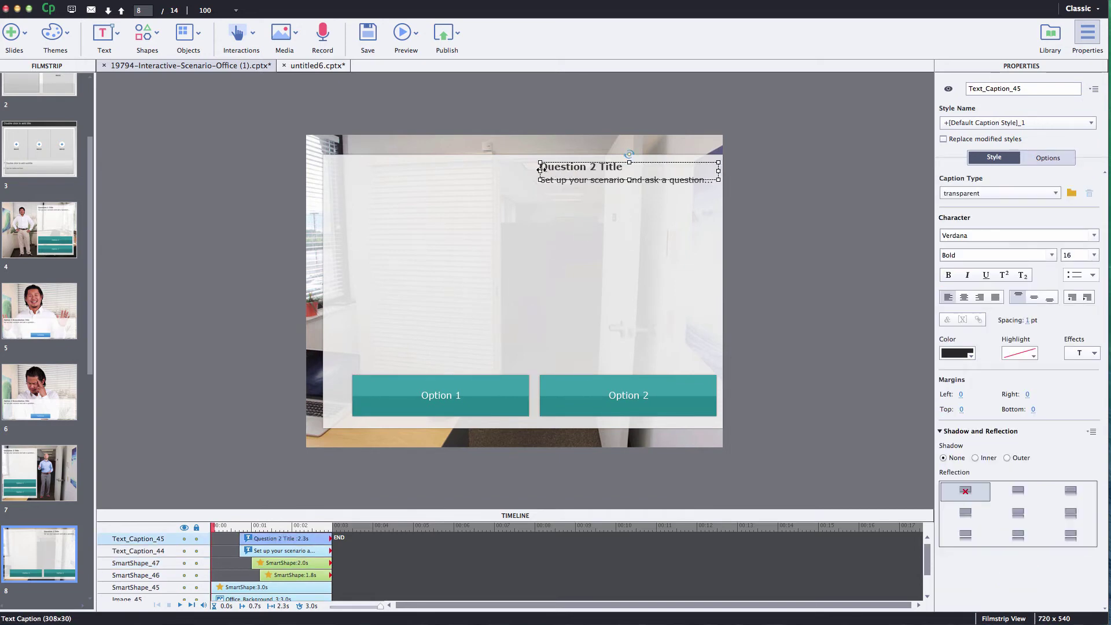
{"action": "left_click_drag", "start_coordinate": [386, 175], "coordinate": [359, 176]}
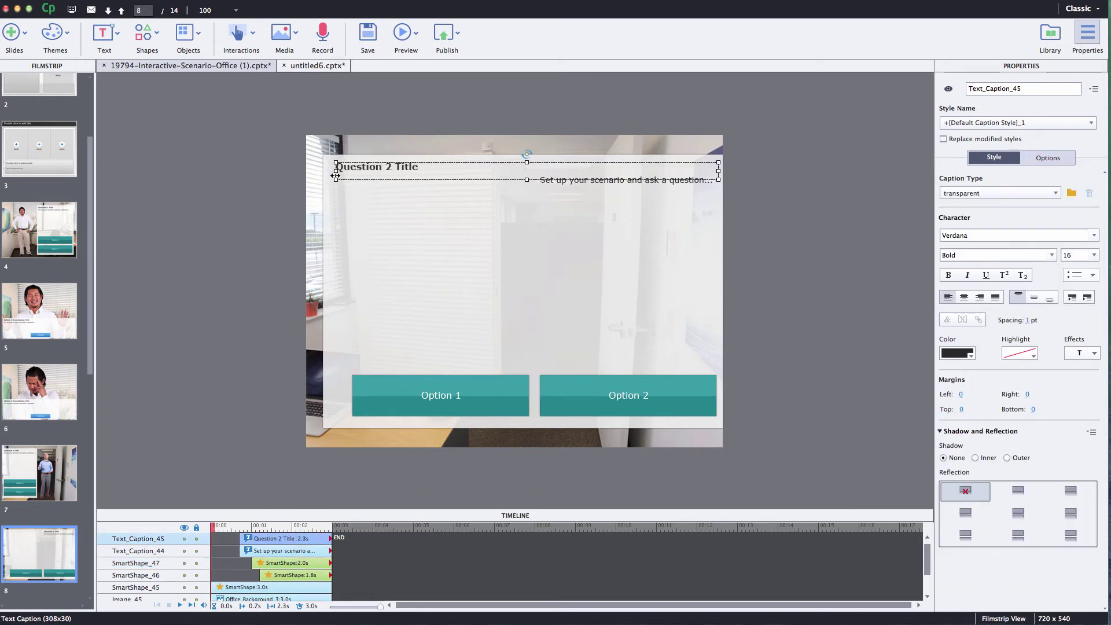
{"action": "left_click", "coordinate": [559, 194]}
{"action": "left_click_drag", "start_coordinate": [540, 245], "coordinate": [331, 245]}
{"action": "left_click", "coordinate": [611, 397]}
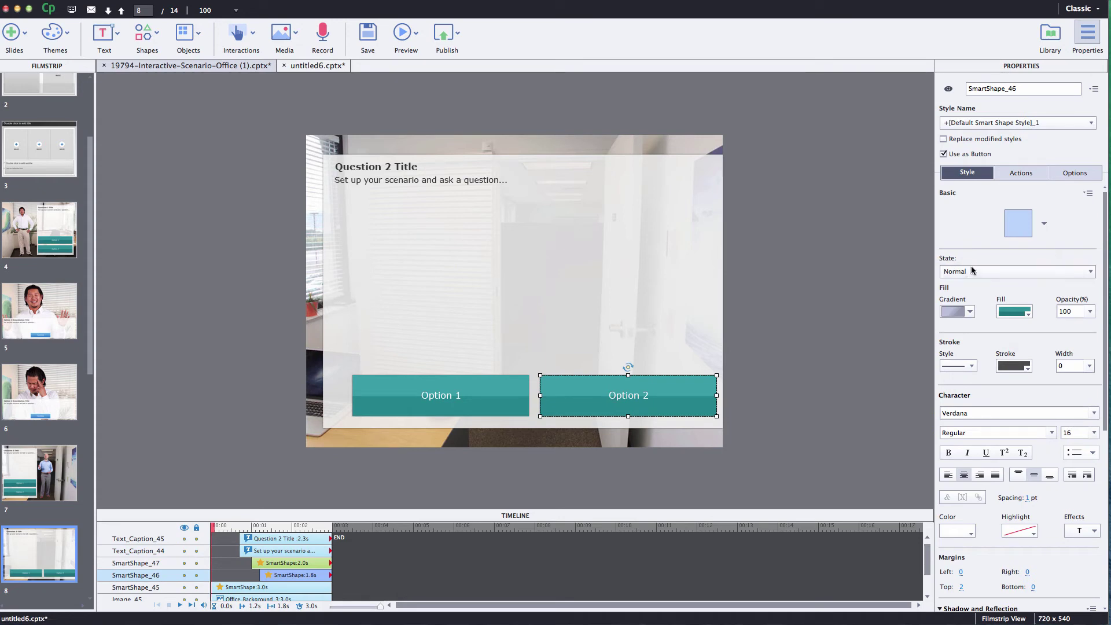
{"action": "left_click", "coordinate": [1023, 172]}
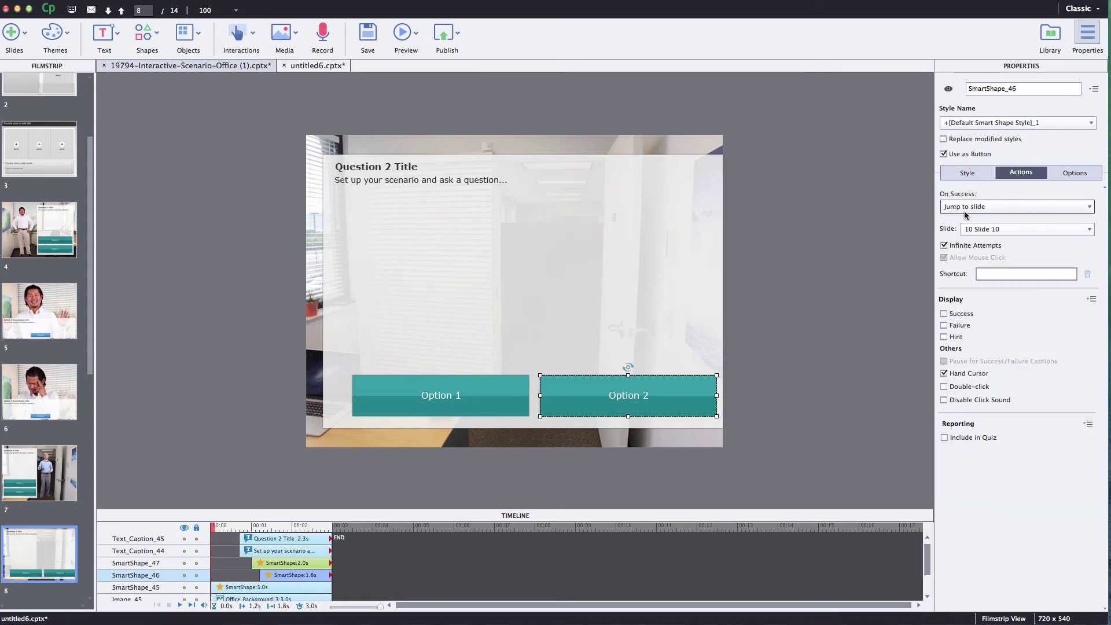
{"action": "left_click", "coordinate": [986, 232]}
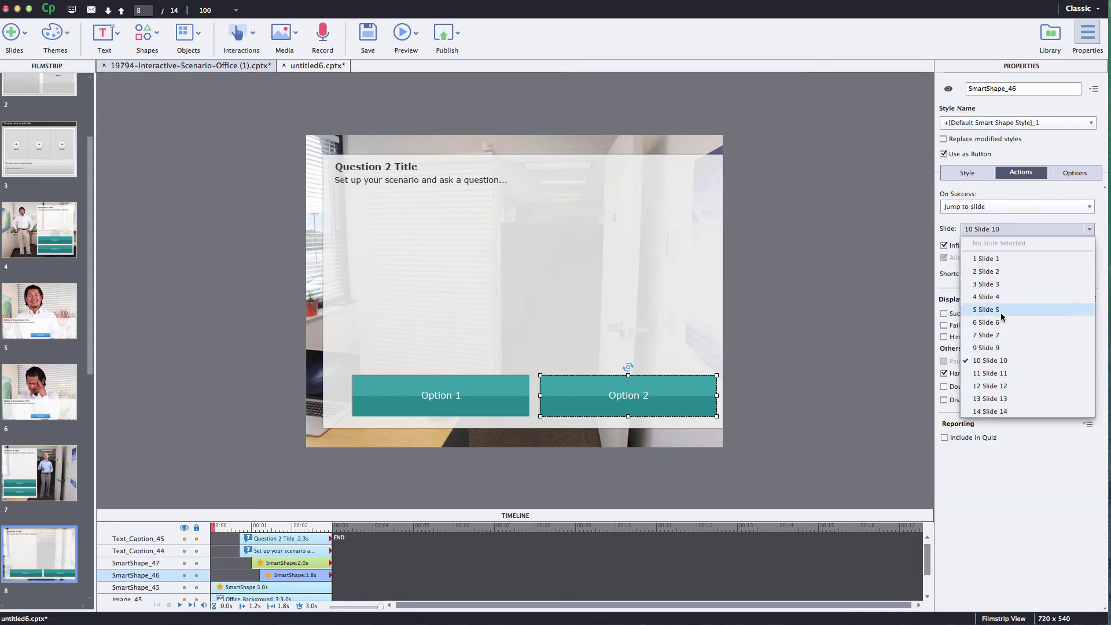
{"action": "left_click", "coordinate": [977, 360]}
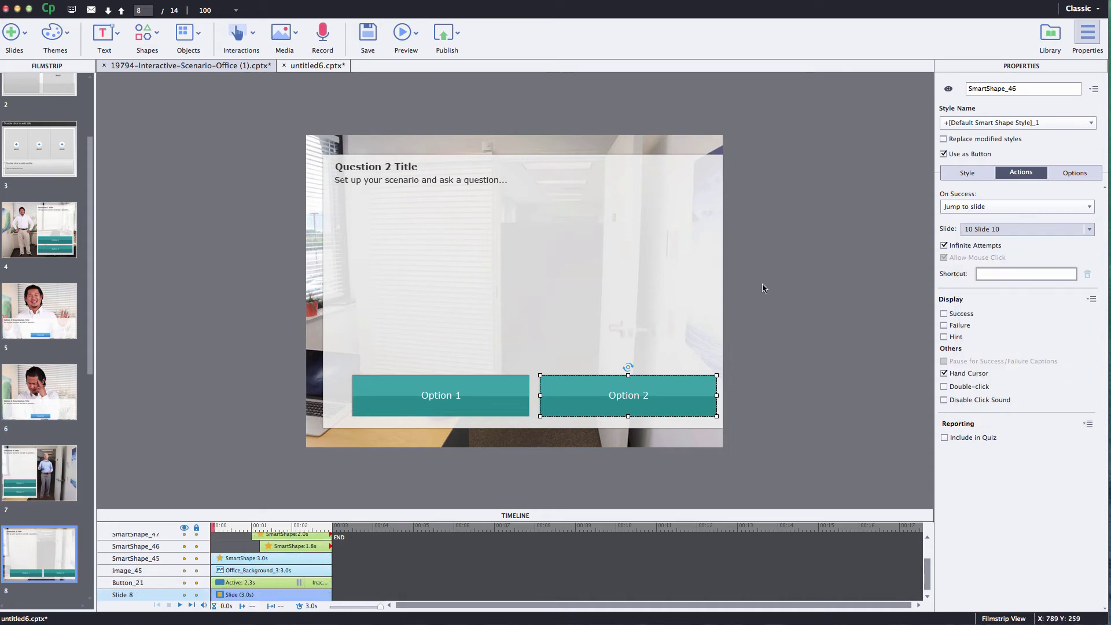
{"action": "left_click", "coordinate": [762, 284]}
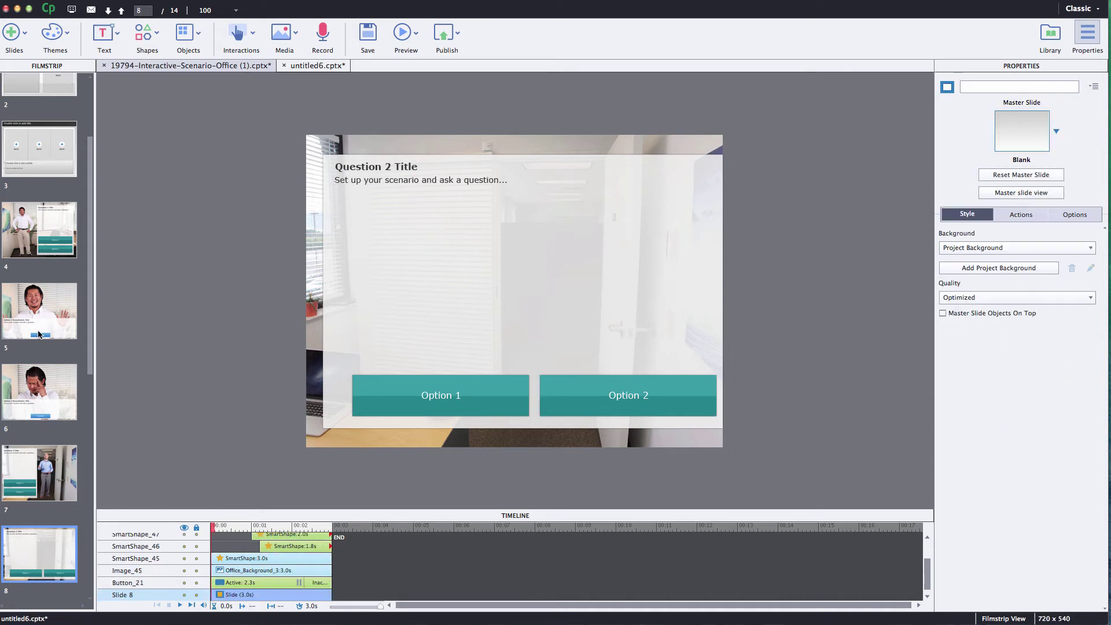
{"action": "left_click_drag", "start_coordinate": [89, 342], "coordinate": [79, 514]}
{"action": "left_click", "coordinate": [37, 478]}
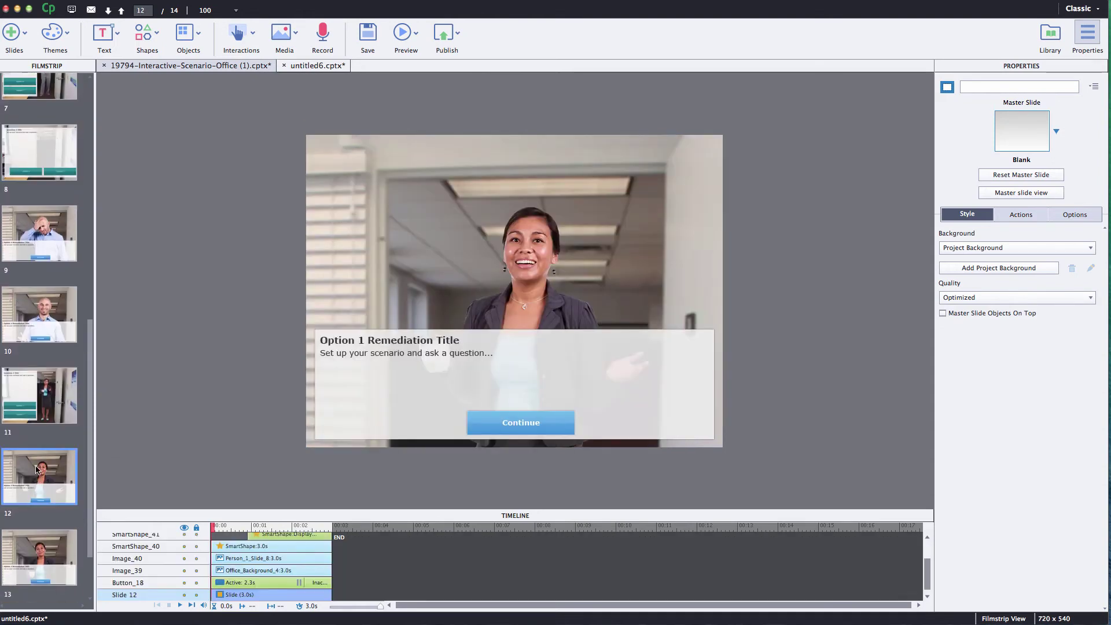
- Delete the Option 1 and Option 2 remediation slides at position 12, confirming both deletions
{"action": "right_click", "coordinate": [37, 469]}
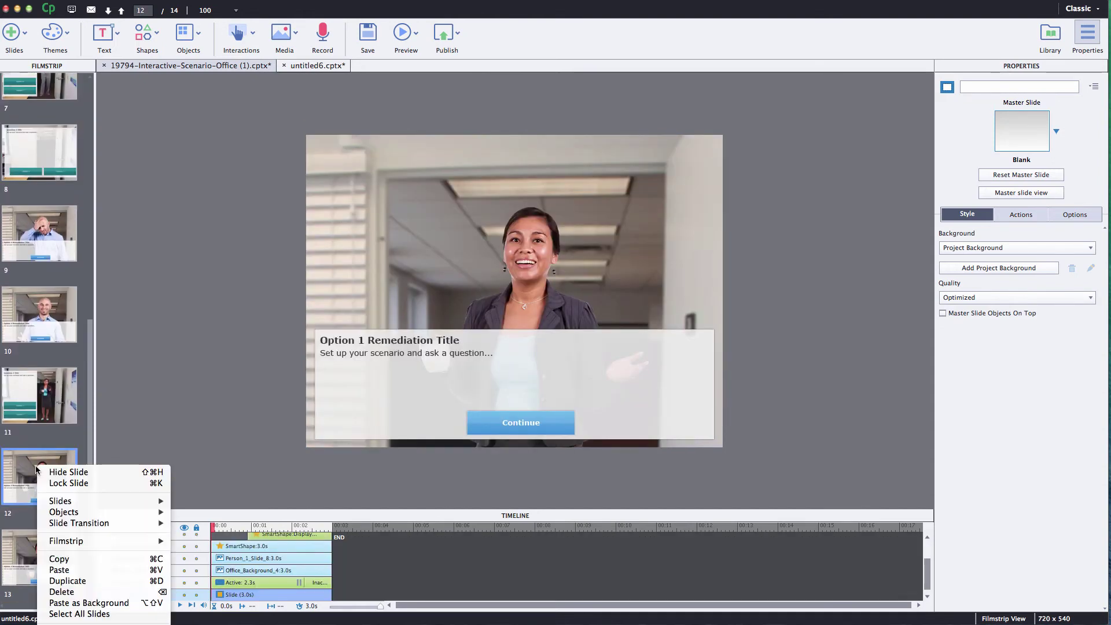
{"action": "left_click", "coordinate": [63, 592]}
{"action": "left_click", "coordinate": [618, 334]}
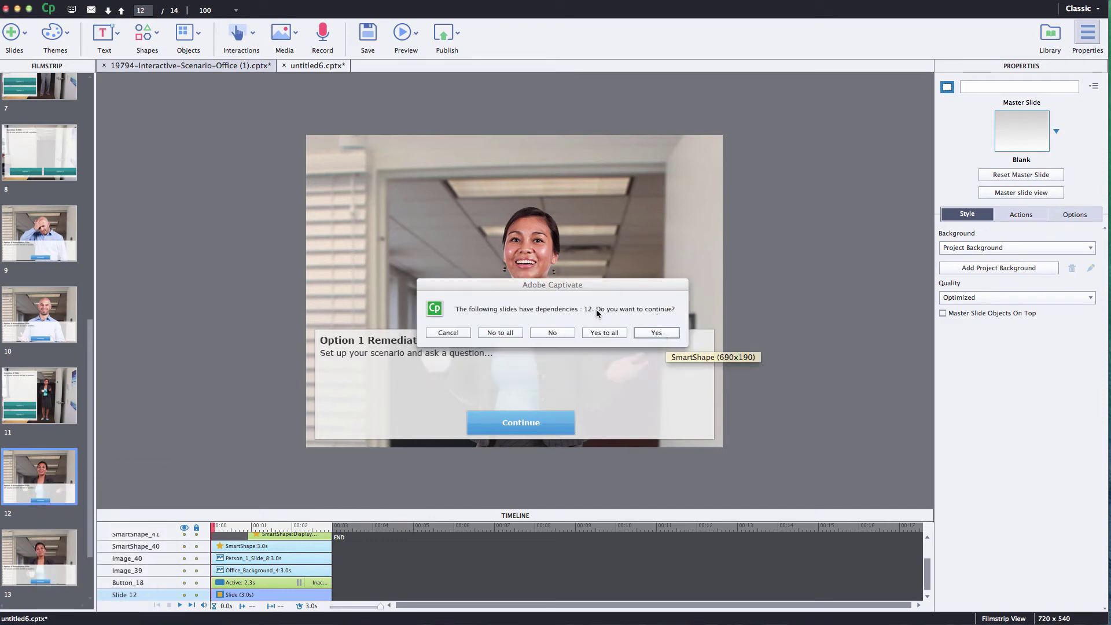
{"action": "left_click", "coordinate": [653, 332]}
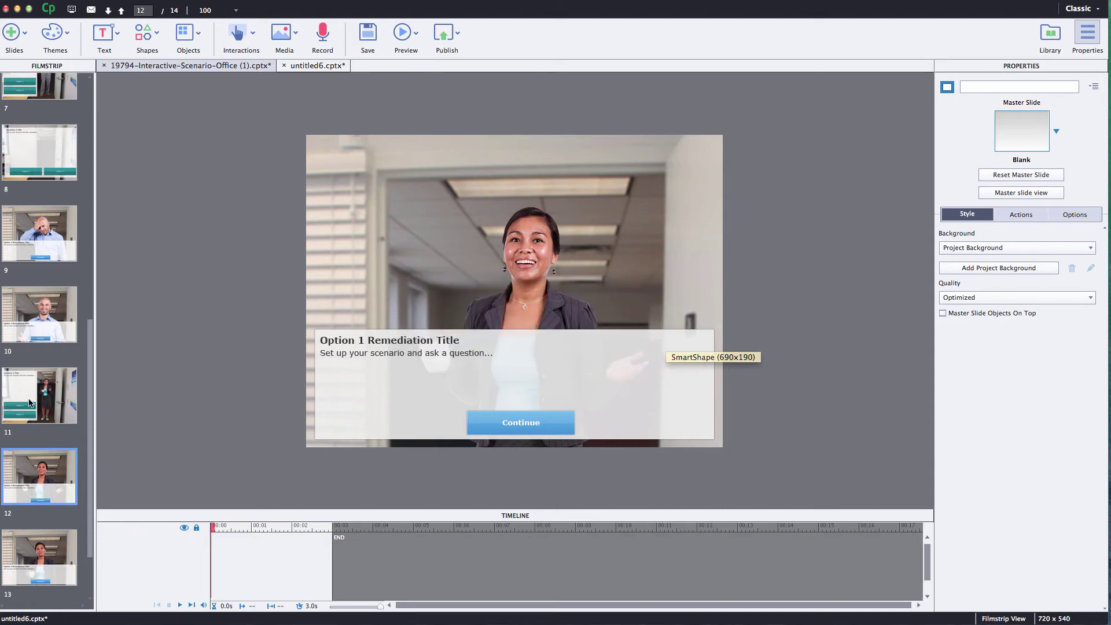
{"action": "right_click", "coordinate": [36, 511]}
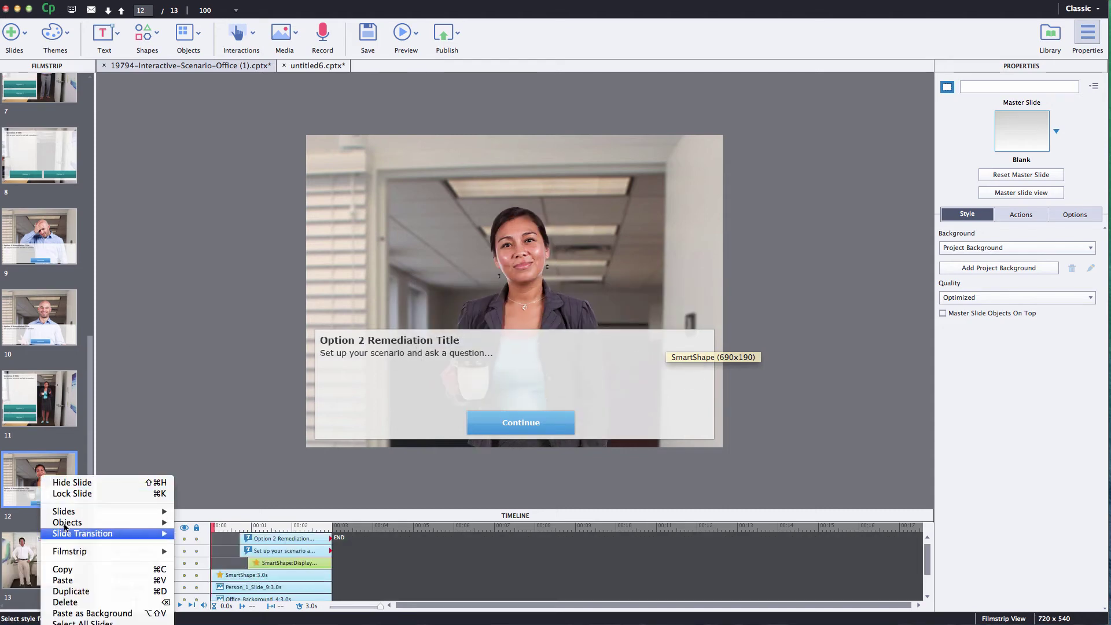
{"action": "left_click", "coordinate": [86, 602]}
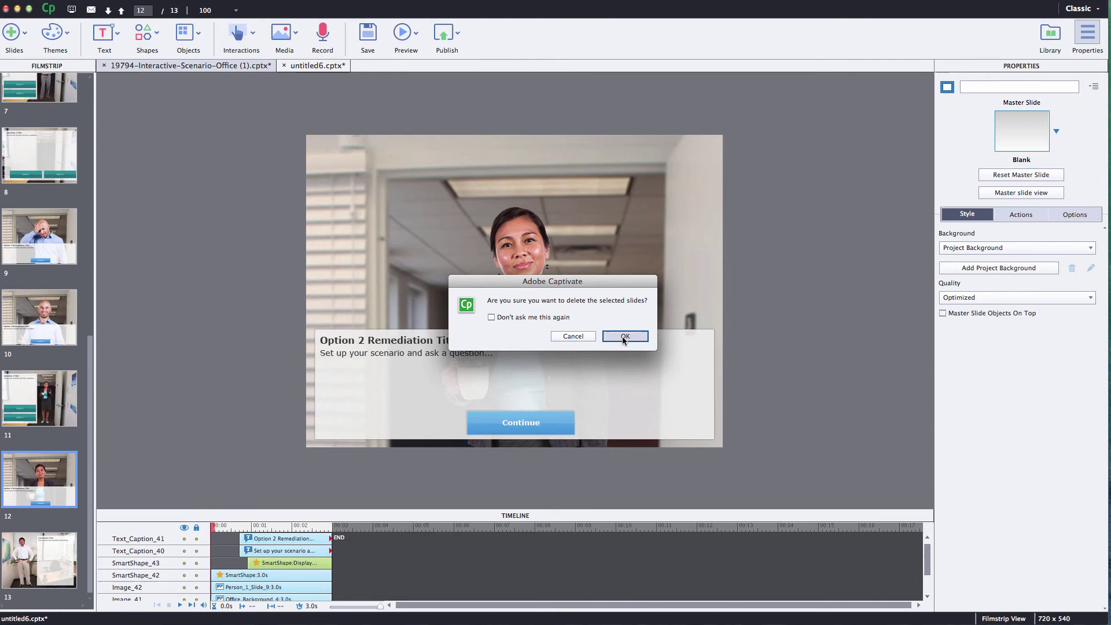
{"action": "left_click", "coordinate": [632, 333]}
{"action": "left_click", "coordinate": [656, 333]}
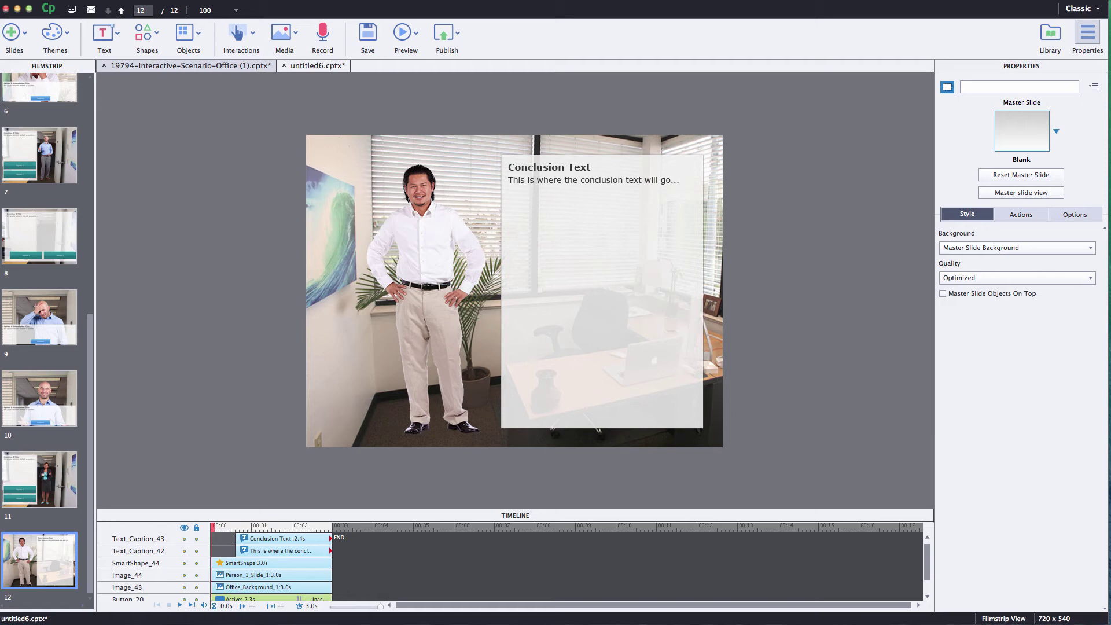
- Retitle the Conclusion Text heading by typing 'You' over the selected words
{"action": "left_click", "coordinate": [558, 175]}
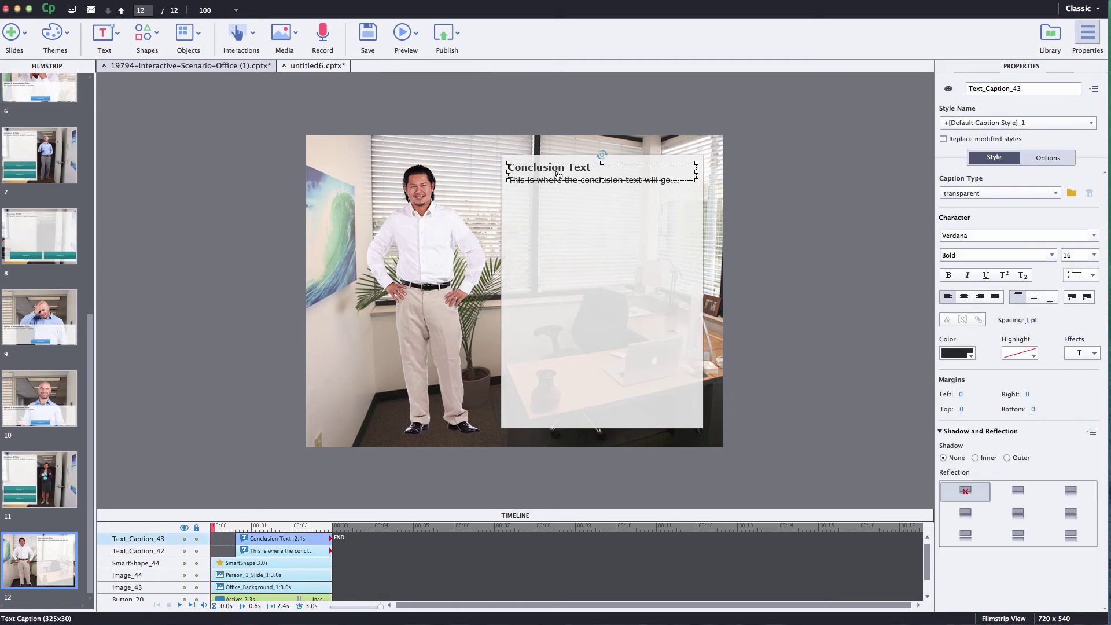
{"action": "double_click", "coordinate": [559, 173]}
{"action": "left_click_drag", "start_coordinate": [603, 169], "coordinate": [507, 169]}
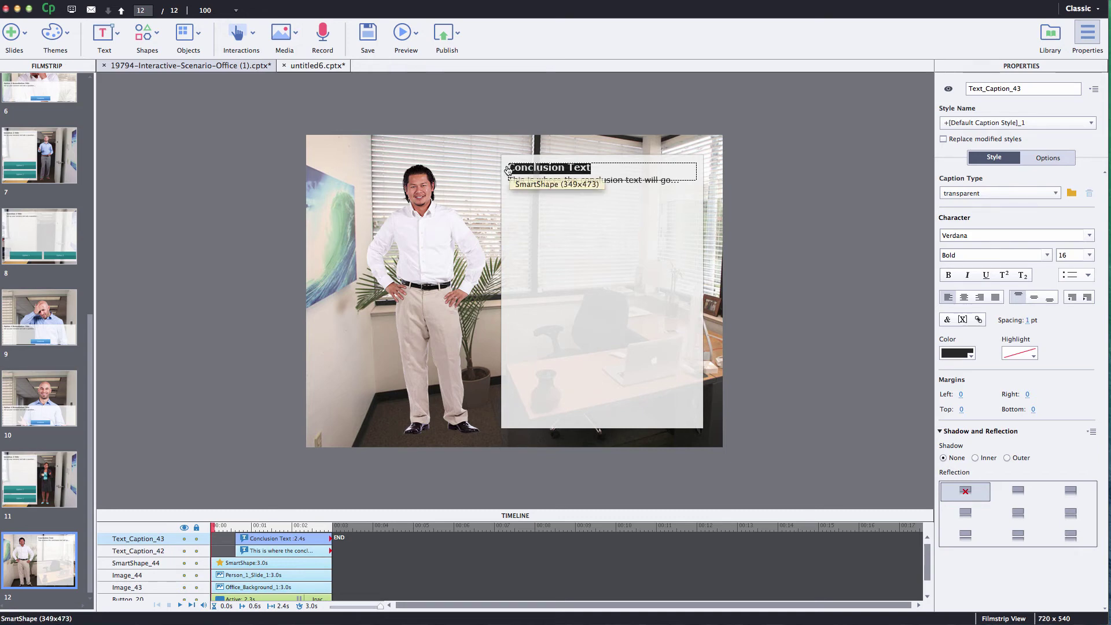
{"action": "type", "text": "Your text"}
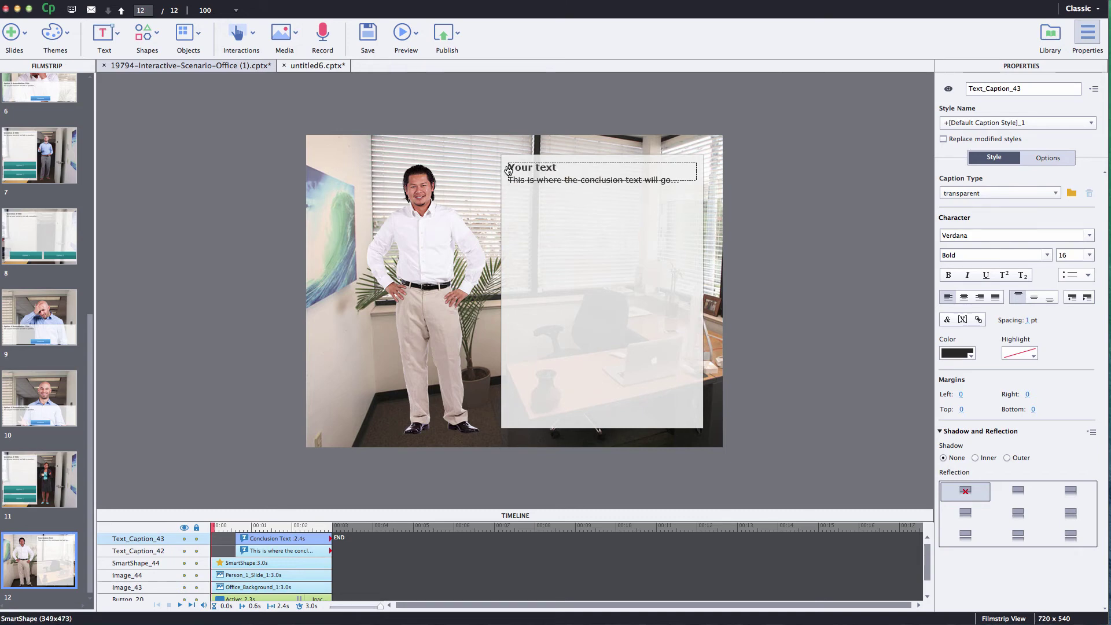
- Make the conclusion body caption taller and move it lower in the panel
{"action": "left_click", "coordinate": [559, 193]}
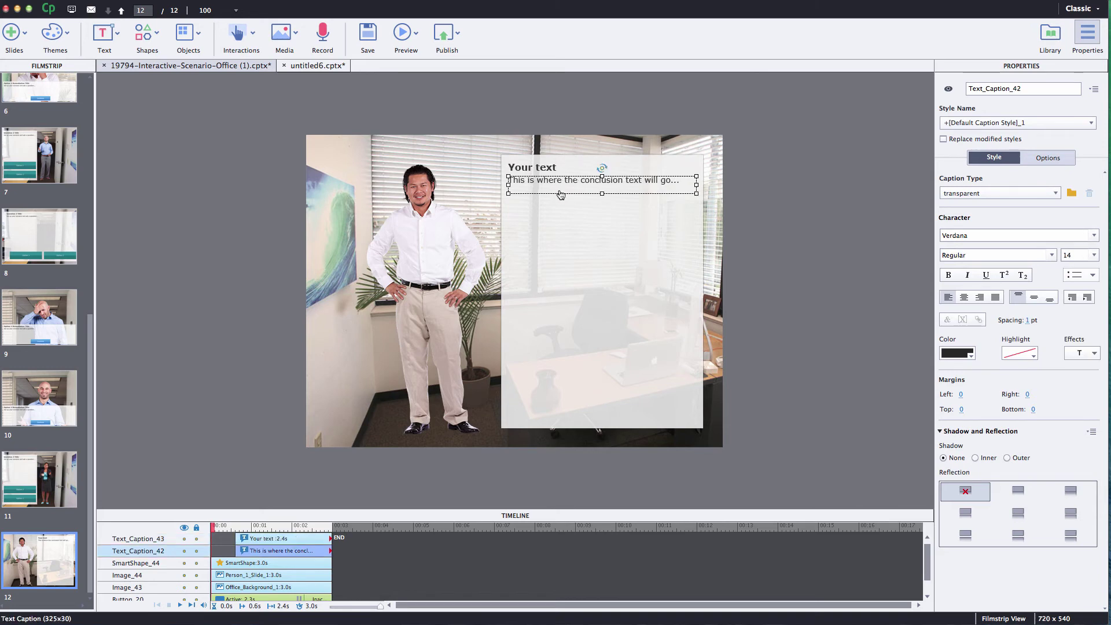
{"action": "left_click_drag", "start_coordinate": [598, 342], "coordinate": [599, 352]}
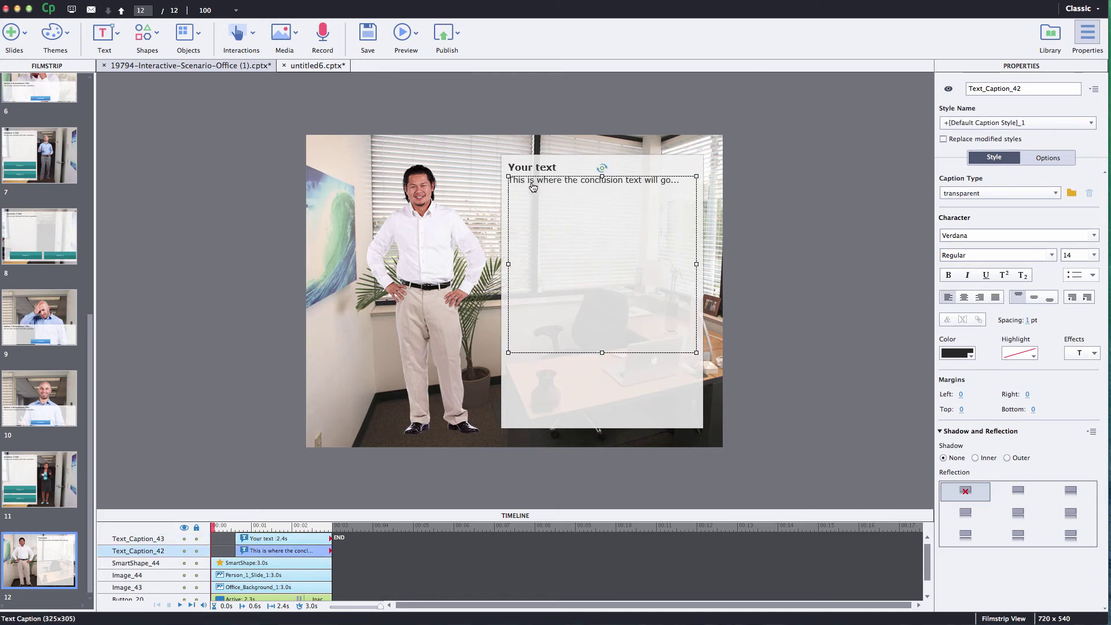
{"action": "left_click_drag", "start_coordinate": [533, 187], "coordinate": [545, 229]}
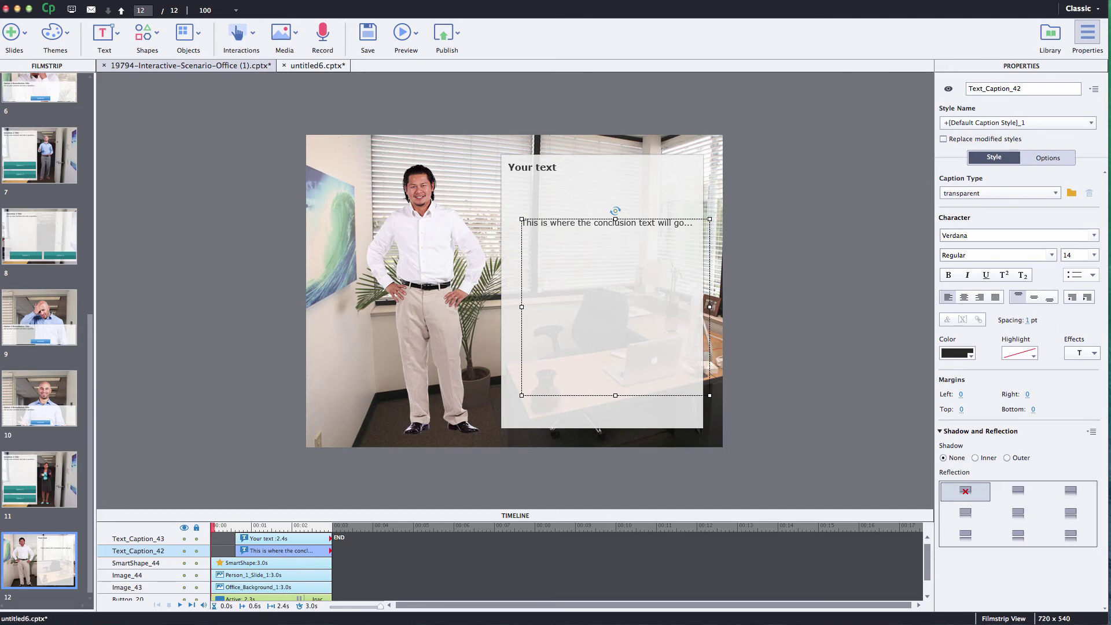
- Set the conclusion text to size 28 and colour it dark maroon
{"action": "left_click", "coordinate": [1094, 255]}
{"action": "left_click", "coordinate": [1084, 387]}
{"action": "left_click", "coordinate": [962, 355]}
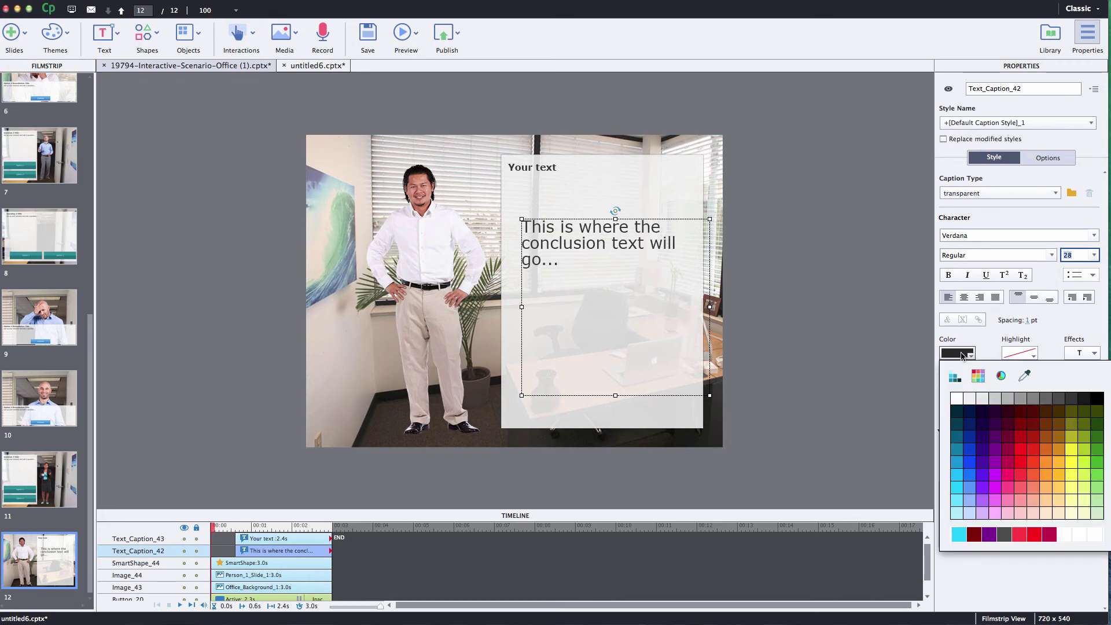
{"action": "left_click", "coordinate": [1068, 479]}
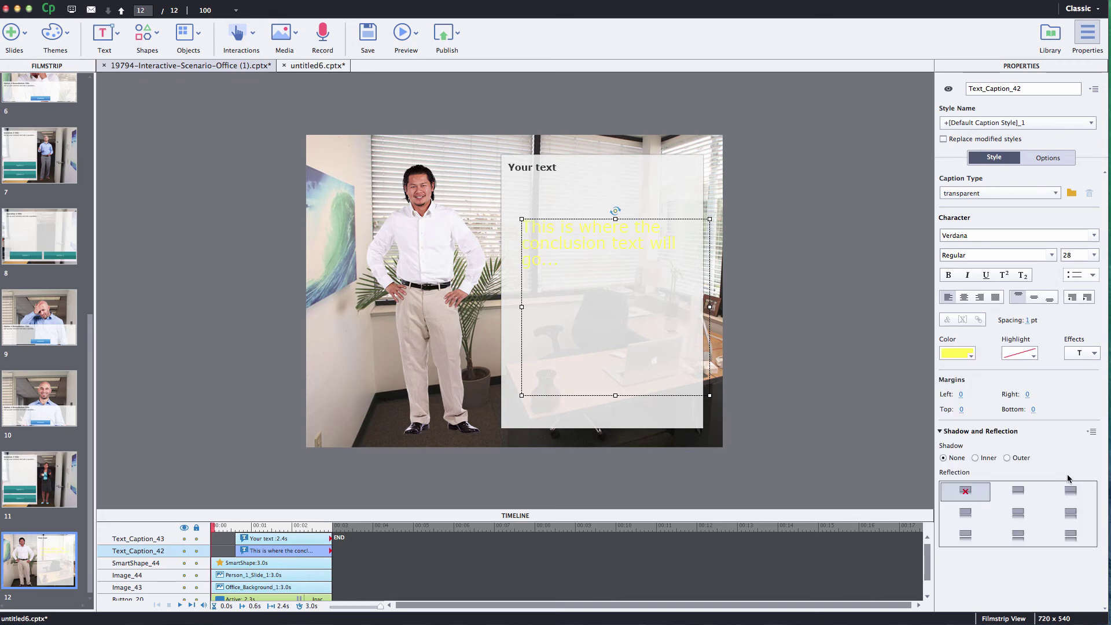
{"action": "left_click", "coordinate": [962, 355]}
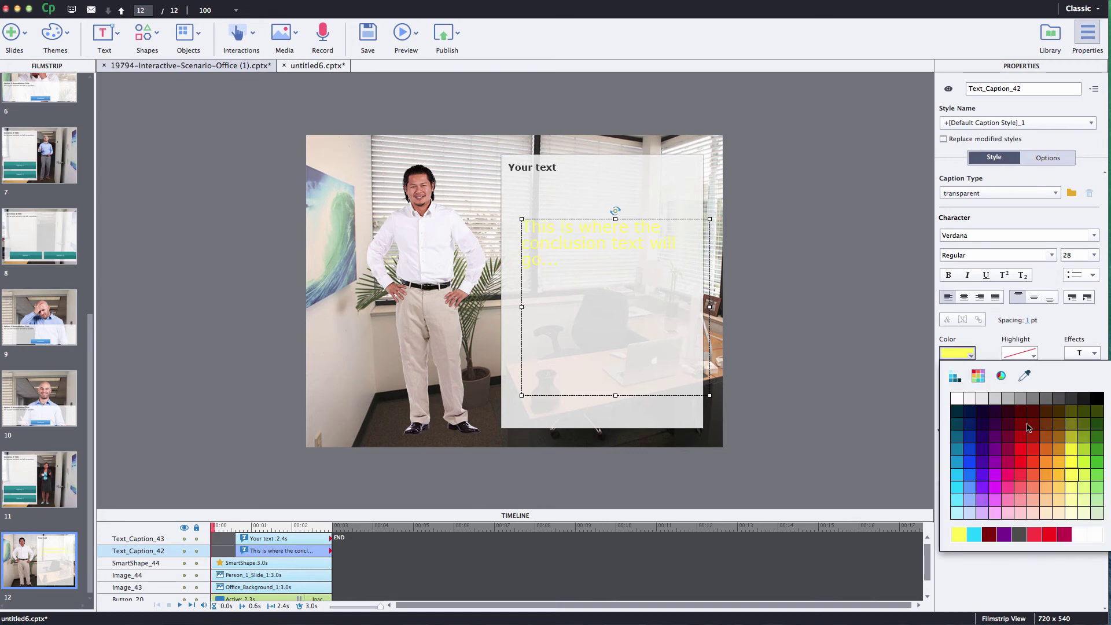
{"action": "left_click", "coordinate": [1008, 431]}
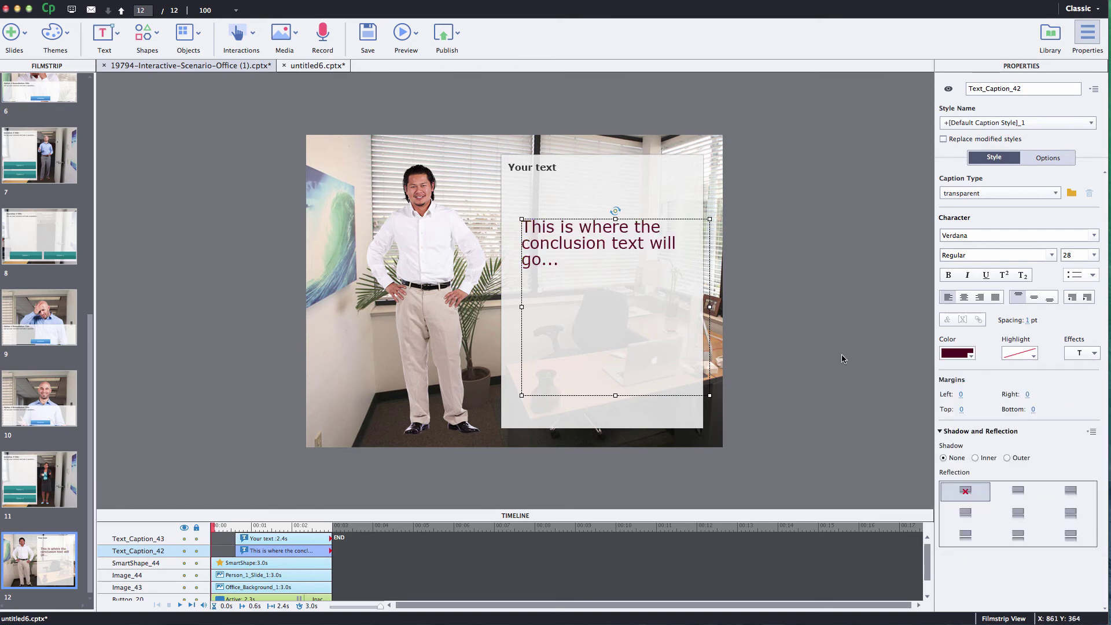
- Narrow the conclusion text box and move it up just under the heading
{"action": "left_click_drag", "start_coordinate": [709, 395], "coordinate": [677, 406]}
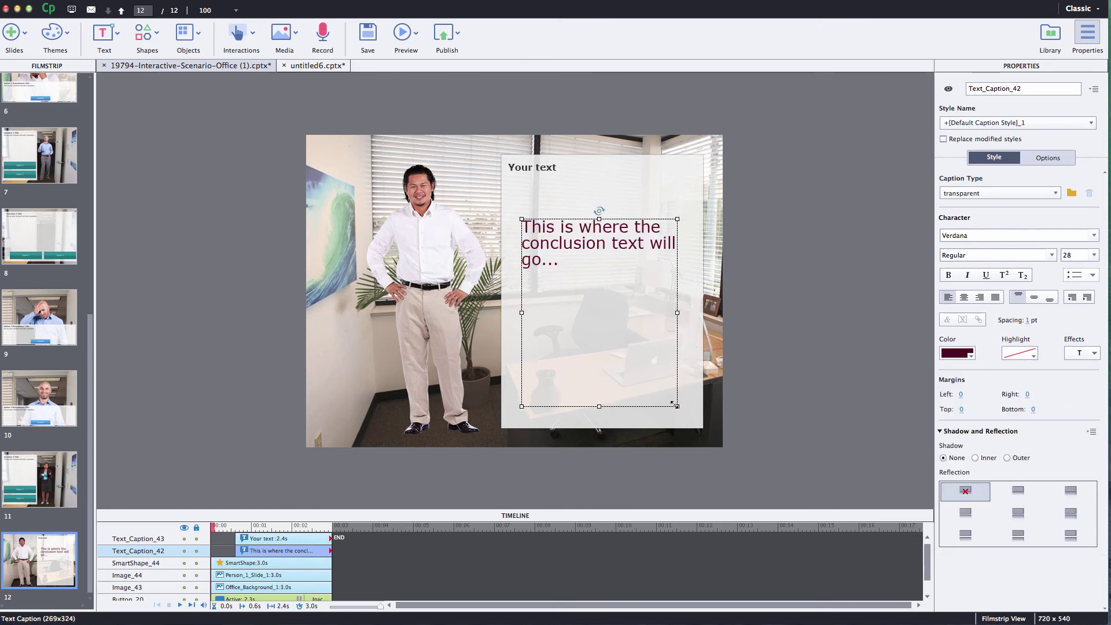
{"action": "left_click_drag", "start_coordinate": [589, 246], "coordinate": [579, 218]}
{"action": "left_click", "coordinate": [694, 178]}
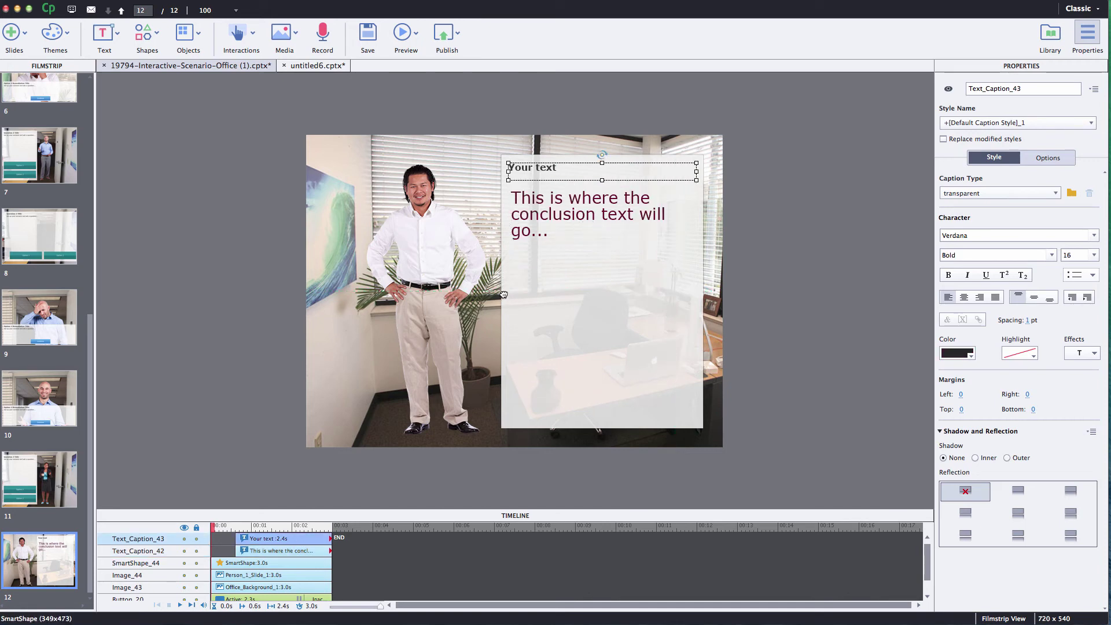
- Widen the conclusion panel to the left and delete the standing man image
{"action": "left_click_drag", "start_coordinate": [504, 294], "coordinate": [469, 292]}
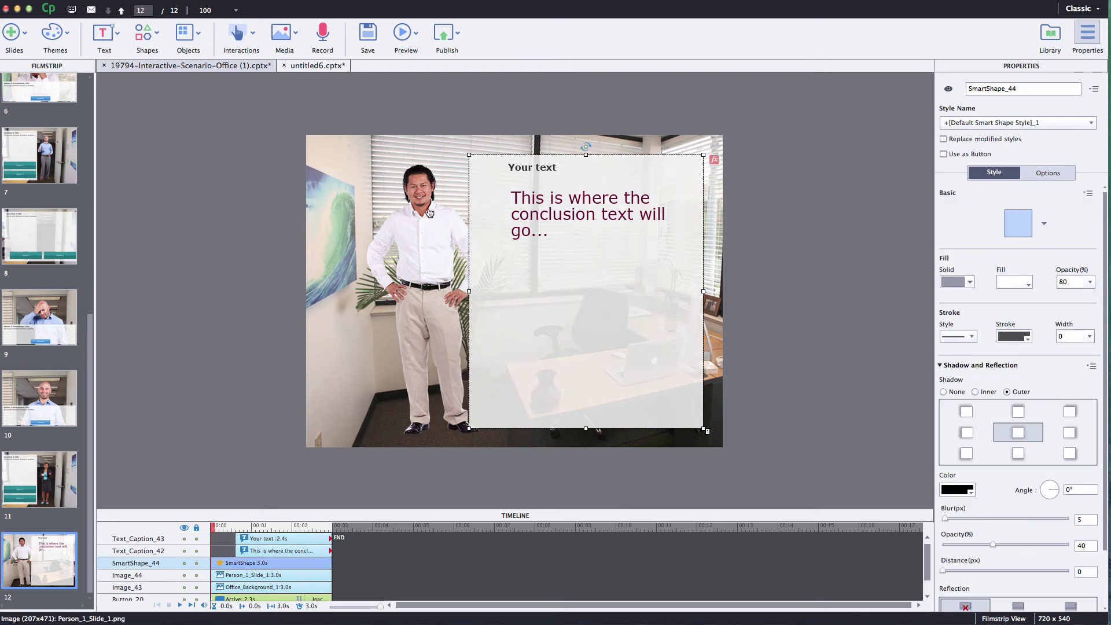
{"action": "left_click", "coordinate": [423, 266]}
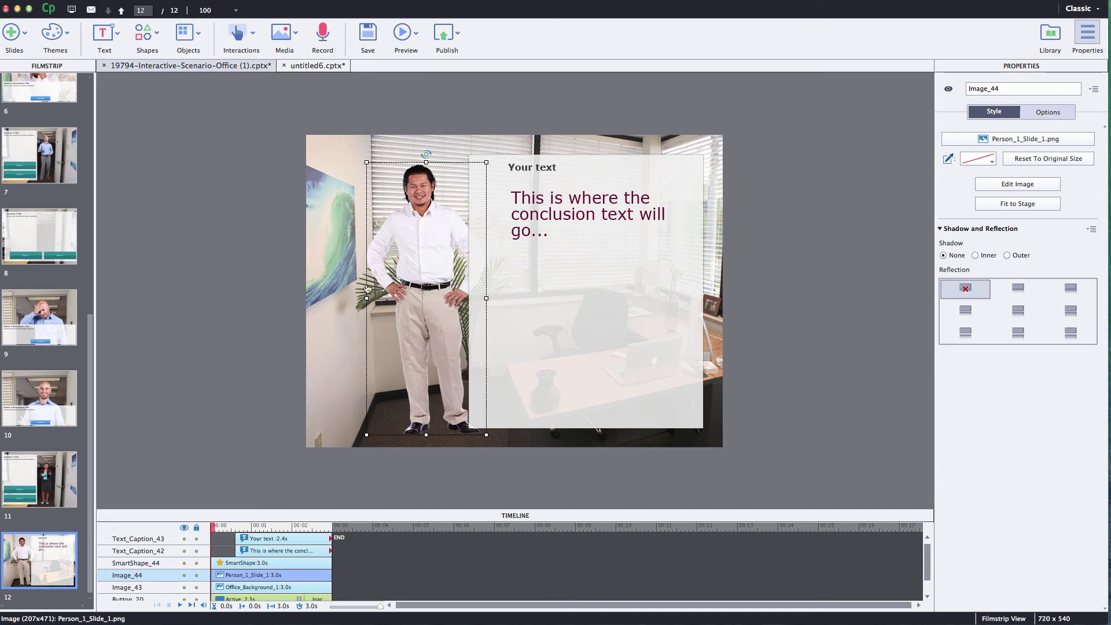
{"action": "right_click", "coordinate": [414, 230]}
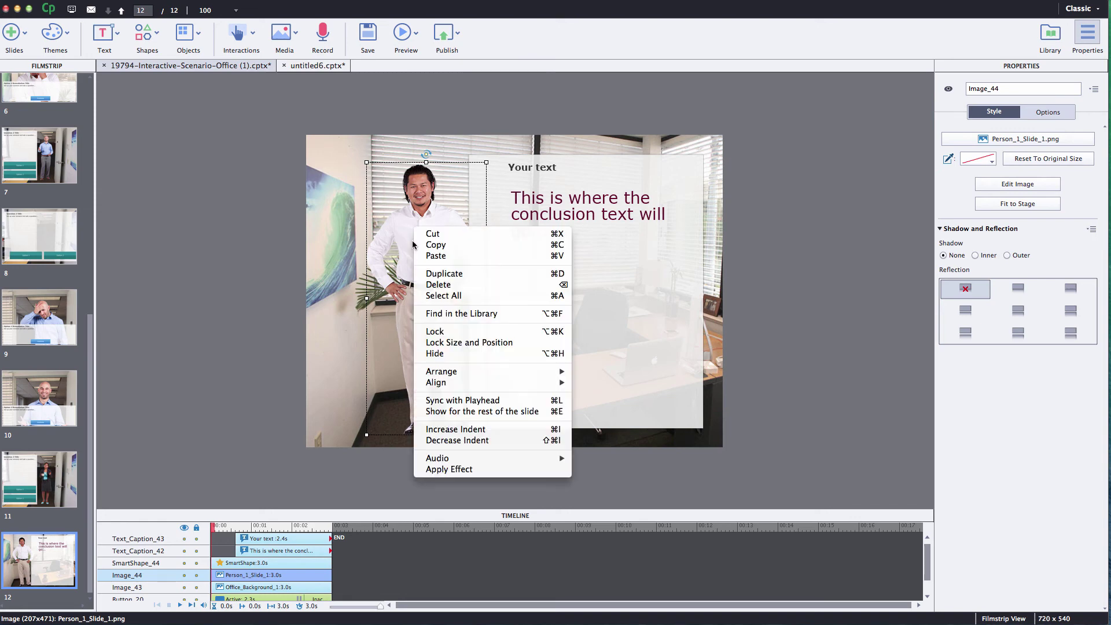
{"action": "left_click", "coordinate": [433, 285]}
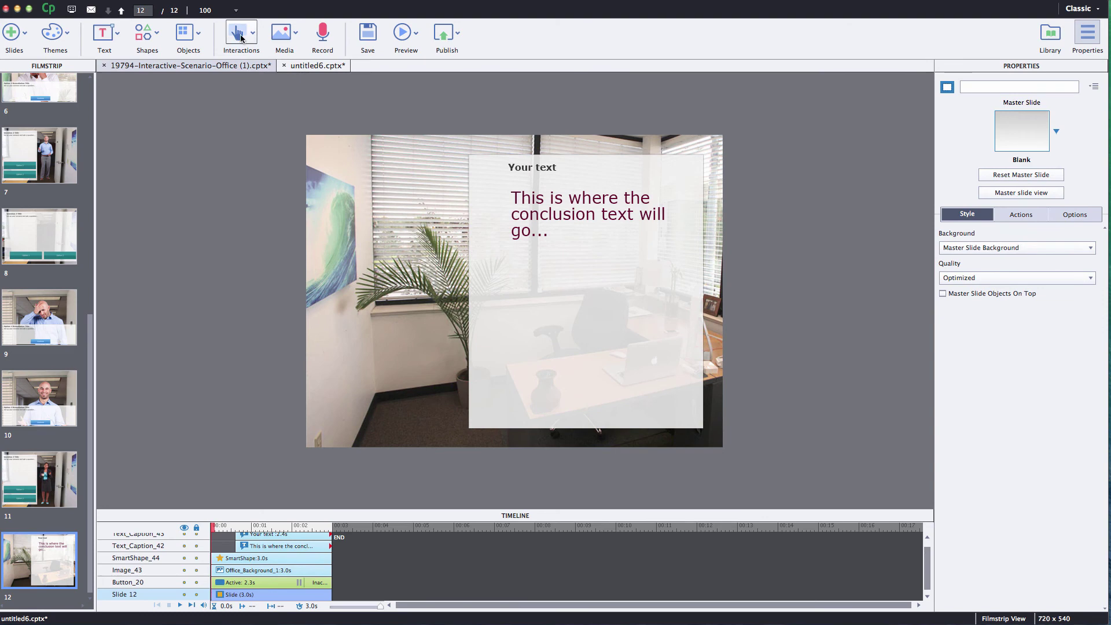
{"action": "left_click", "coordinate": [283, 35]}
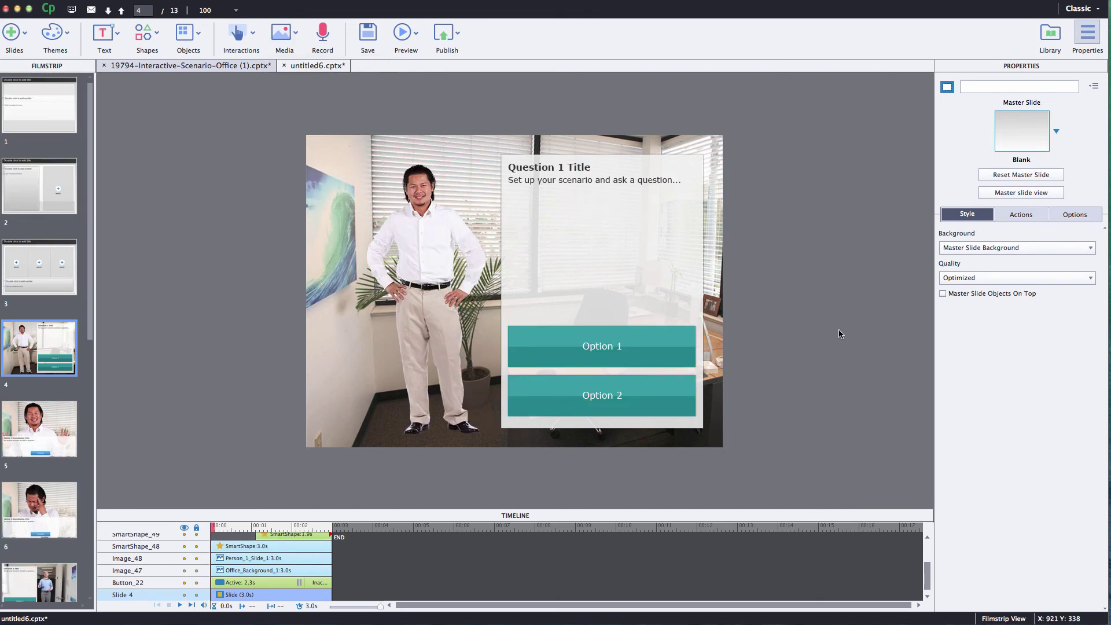
- Fill the Question 1 panel behind the option buttons with cyan
{"action": "left_click", "coordinate": [505, 305]}
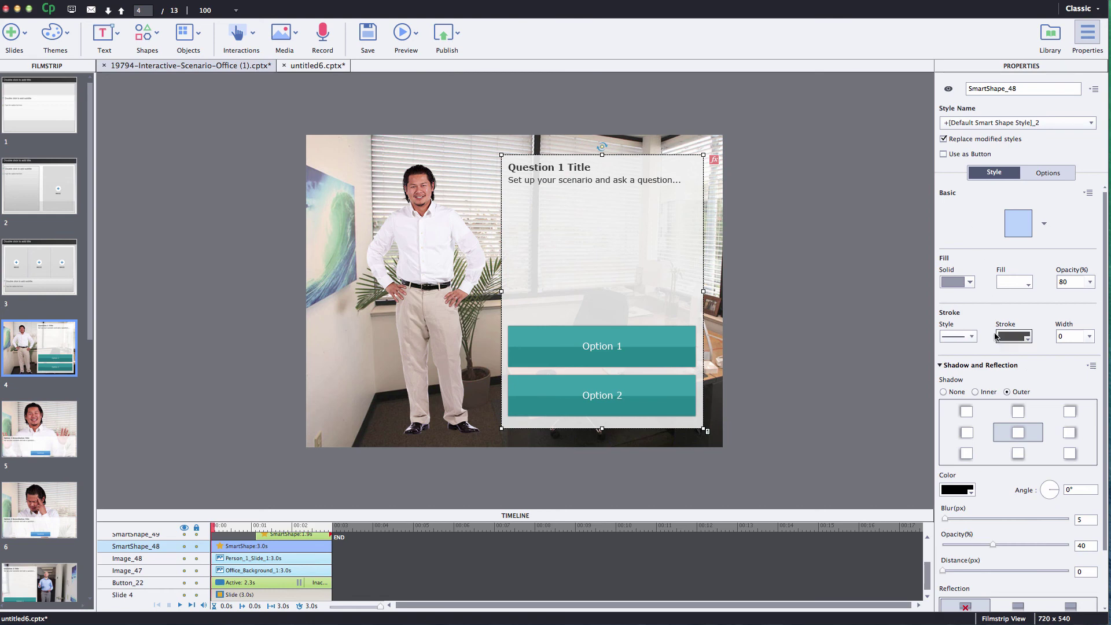
{"action": "left_click", "coordinate": [1015, 284]}
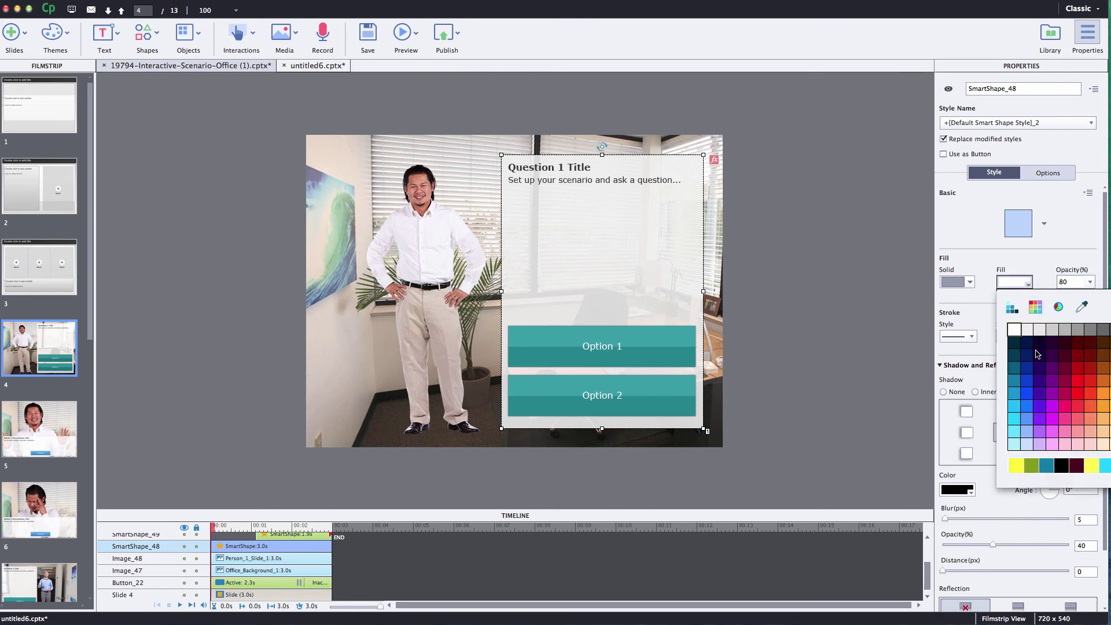
{"action": "left_click", "coordinate": [1012, 406]}
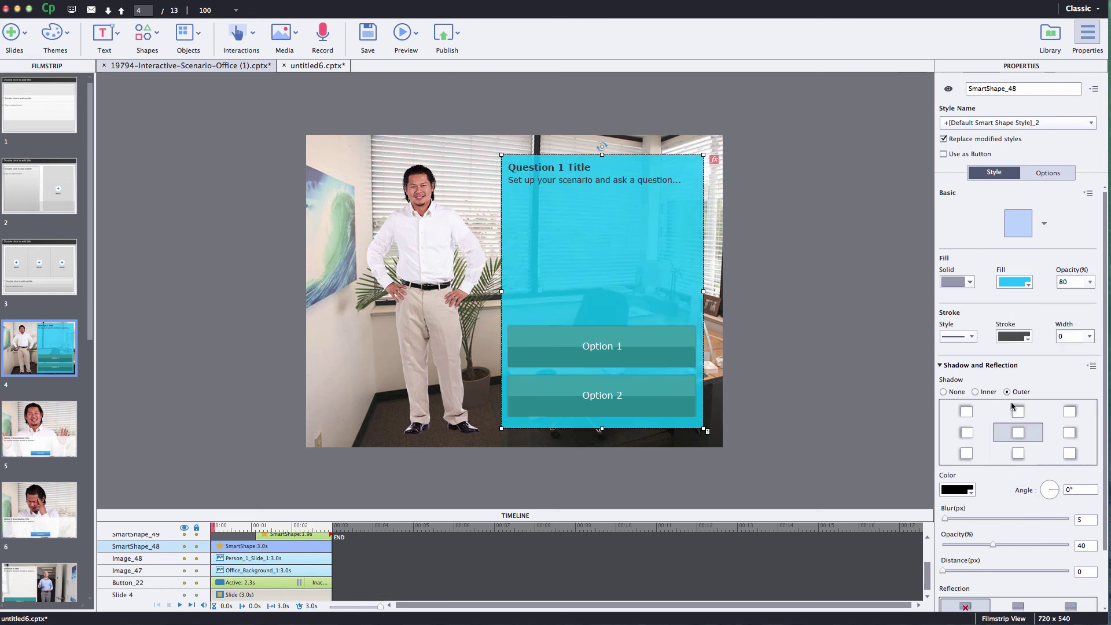
{"action": "left_click", "coordinate": [622, 358]}
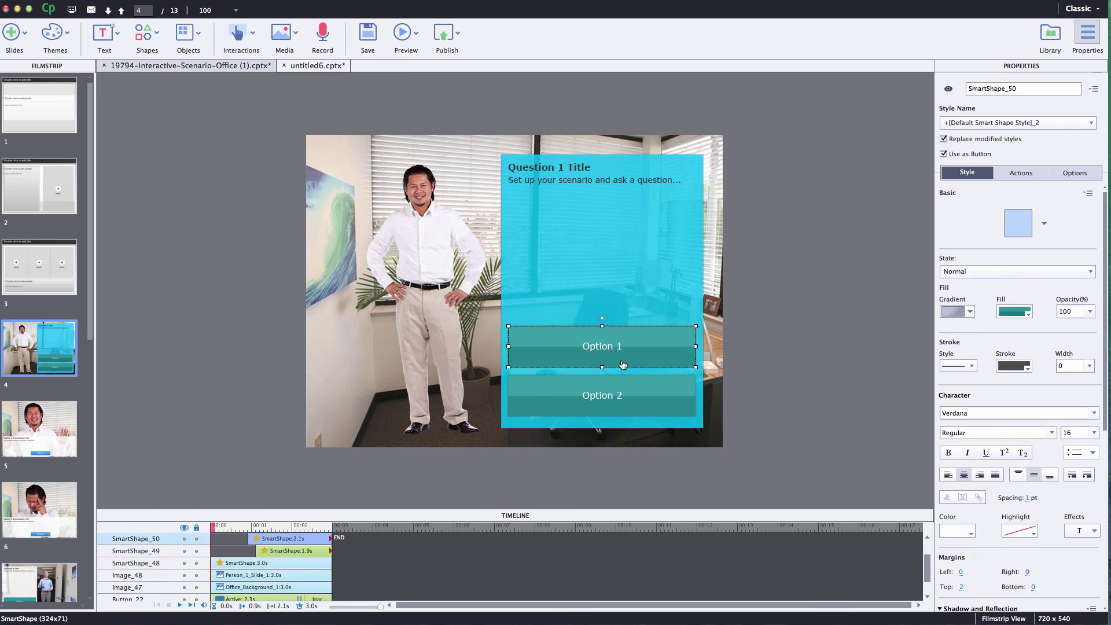
- Give the Option 1 button's Normal state a solid black fill
{"action": "left_click", "coordinate": [975, 271]}
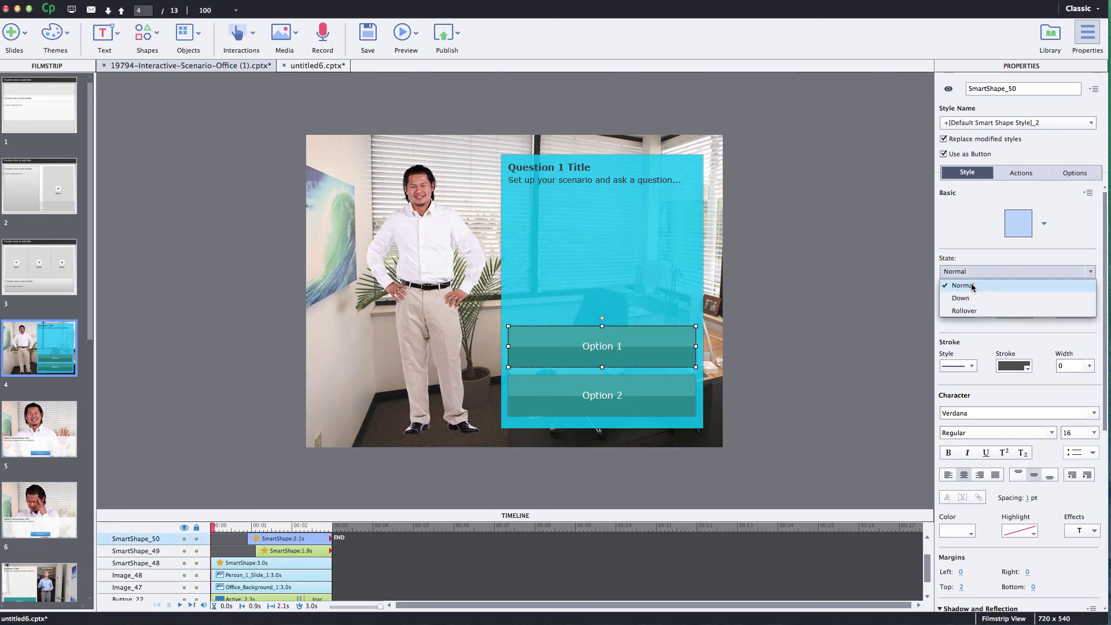
{"action": "left_click", "coordinate": [972, 286]}
{"action": "left_click", "coordinate": [960, 312]}
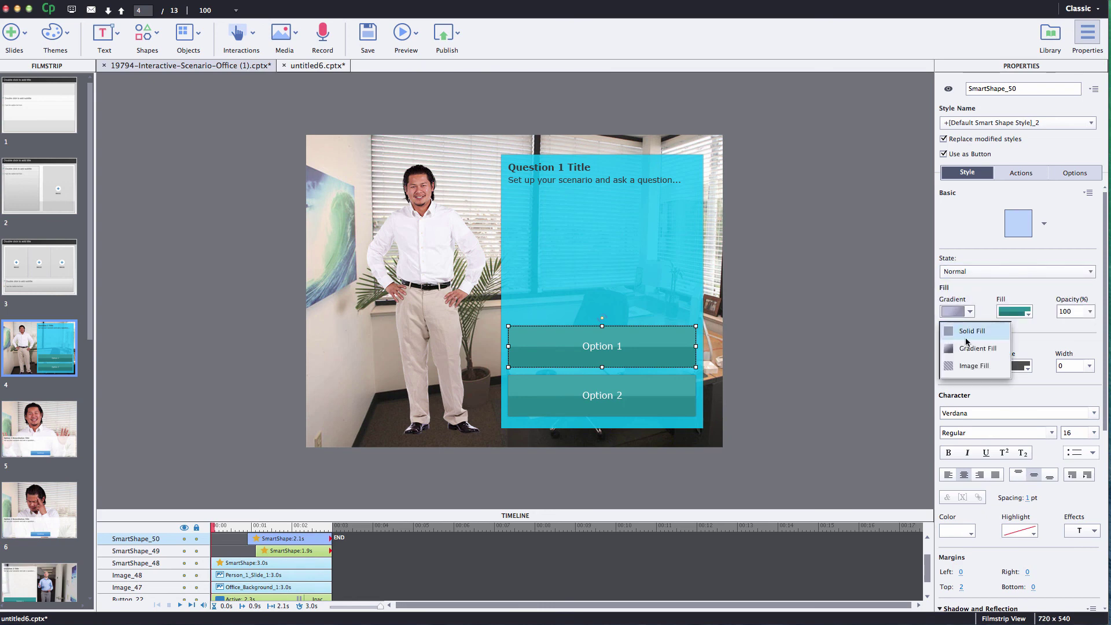
{"action": "left_click", "coordinate": [967, 333]}
{"action": "left_click", "coordinate": [1010, 313]}
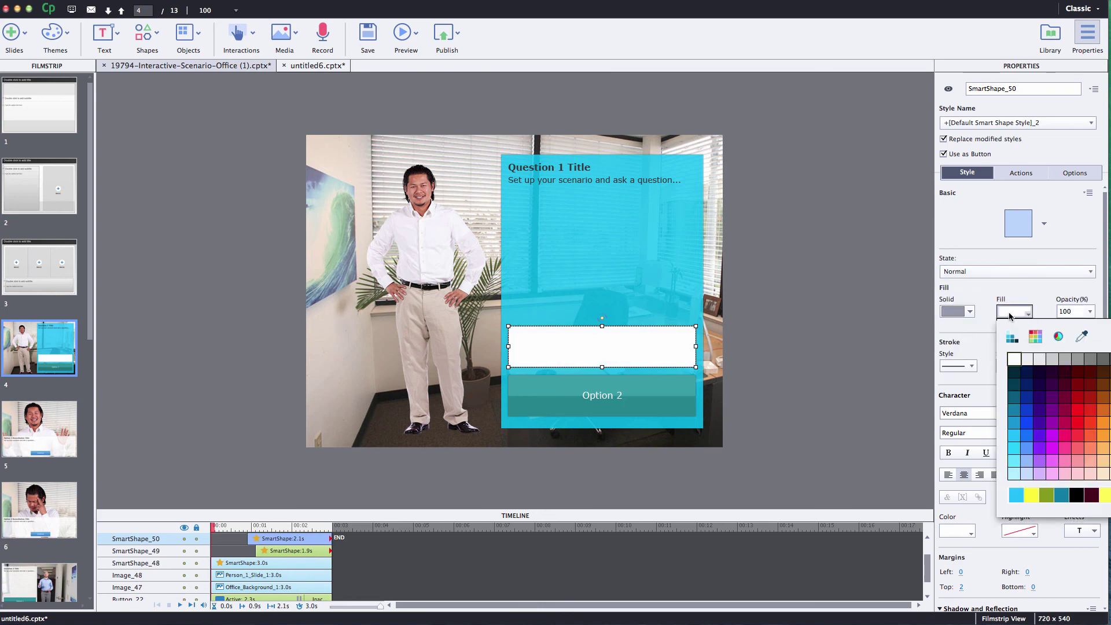
{"action": "left_click", "coordinate": [1077, 495]}
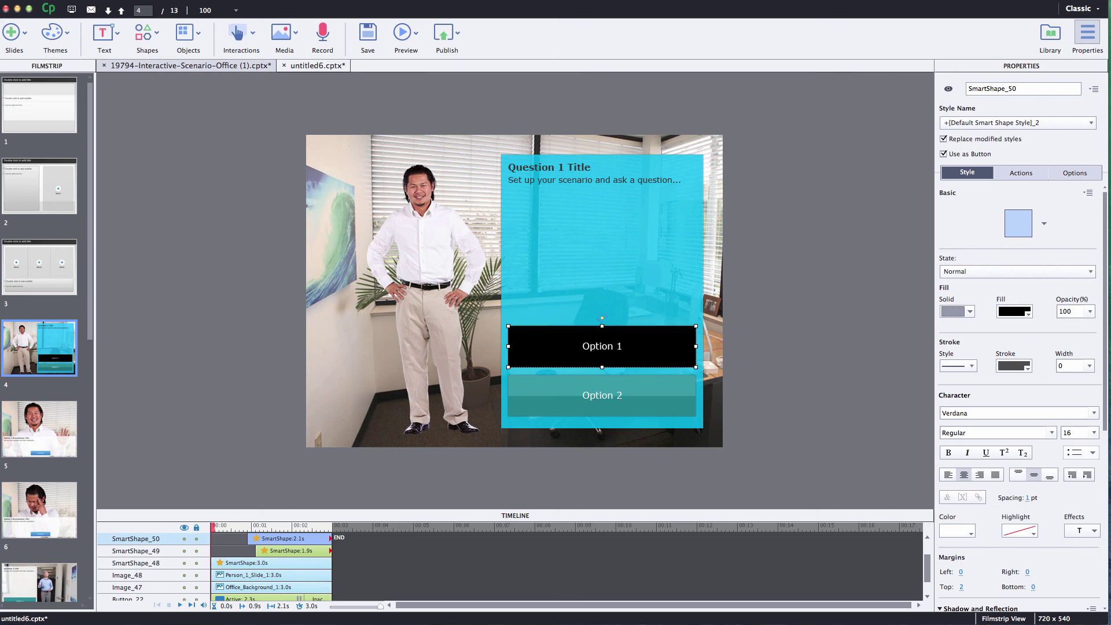
- Give the Option 1 button a dashed crimson border of width 6
{"action": "left_click", "coordinate": [1014, 366]}
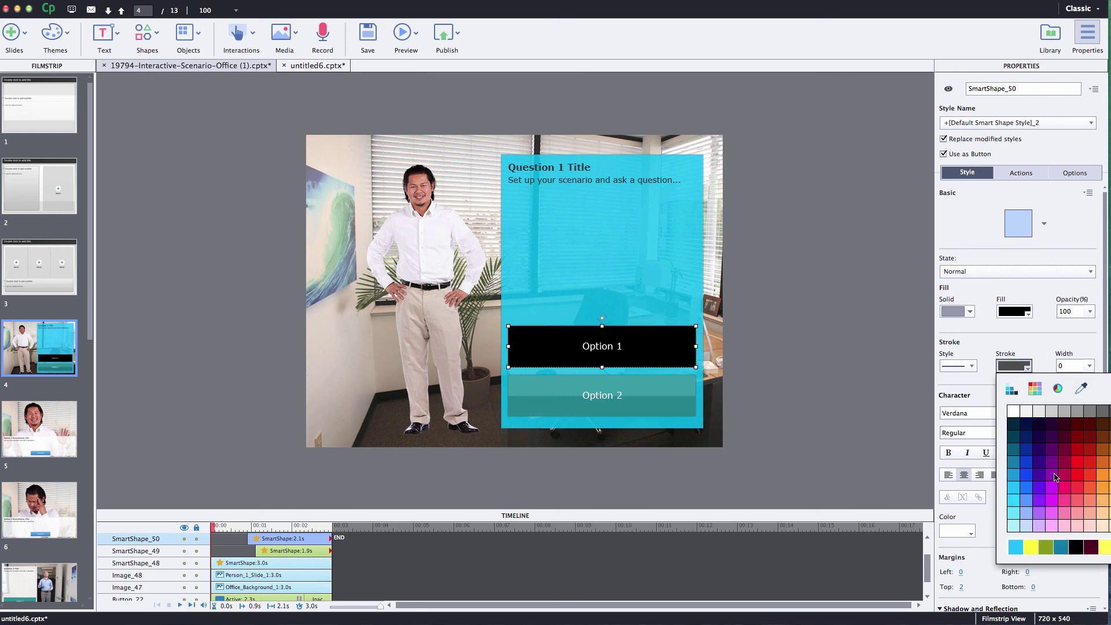
{"action": "left_click", "coordinate": [1063, 479]}
{"action": "left_click", "coordinate": [1091, 366]}
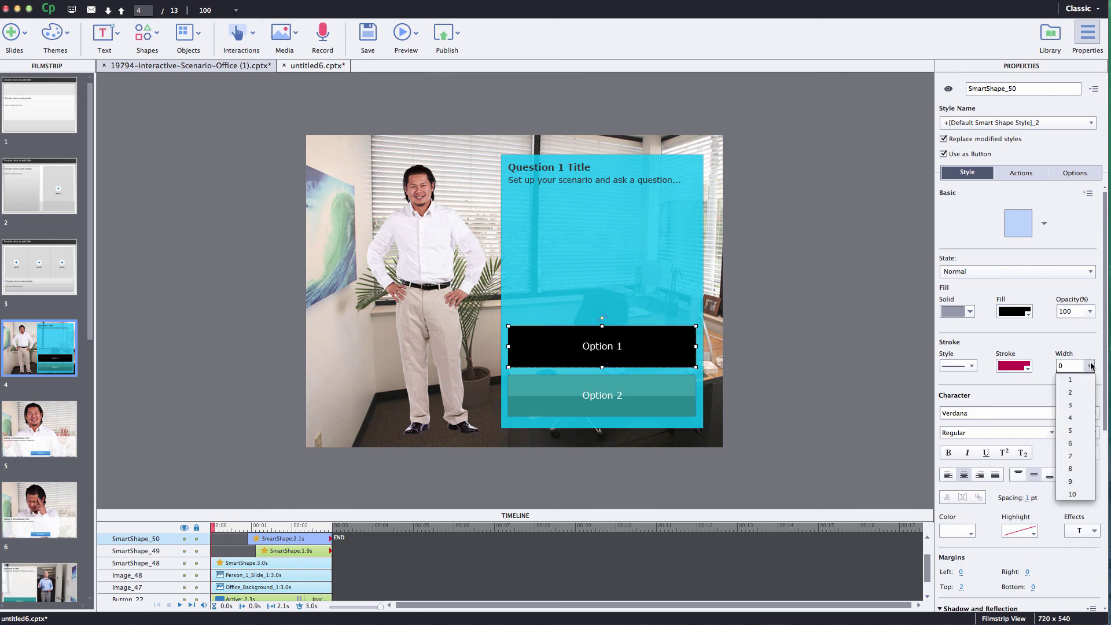
{"action": "left_click", "coordinate": [1071, 443]}
{"action": "left_click", "coordinate": [964, 365]}
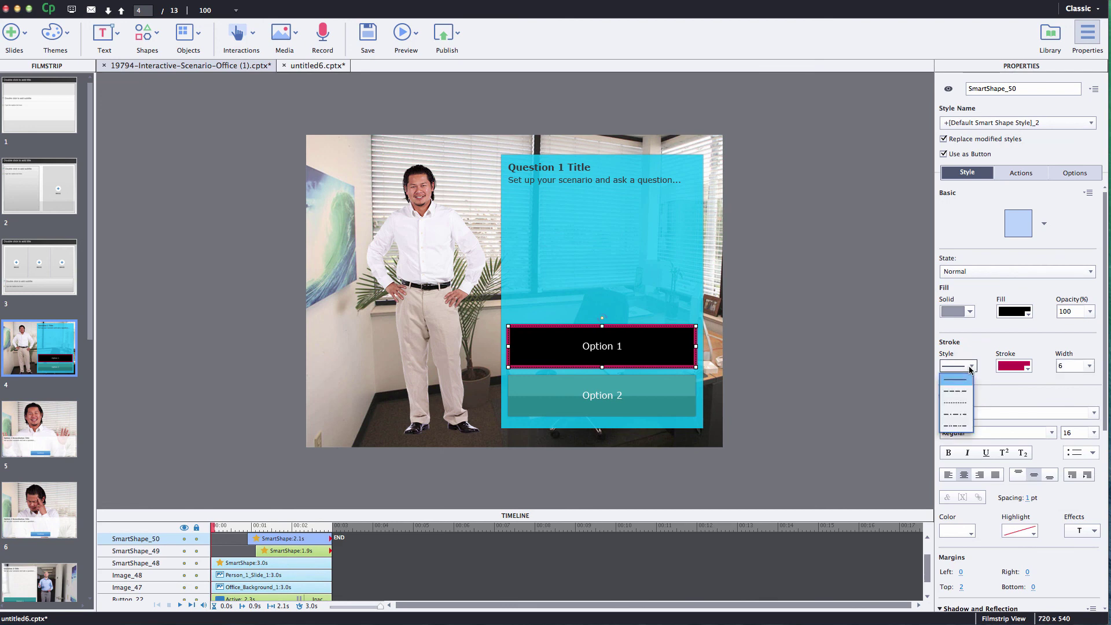
{"action": "left_click", "coordinate": [960, 399]}
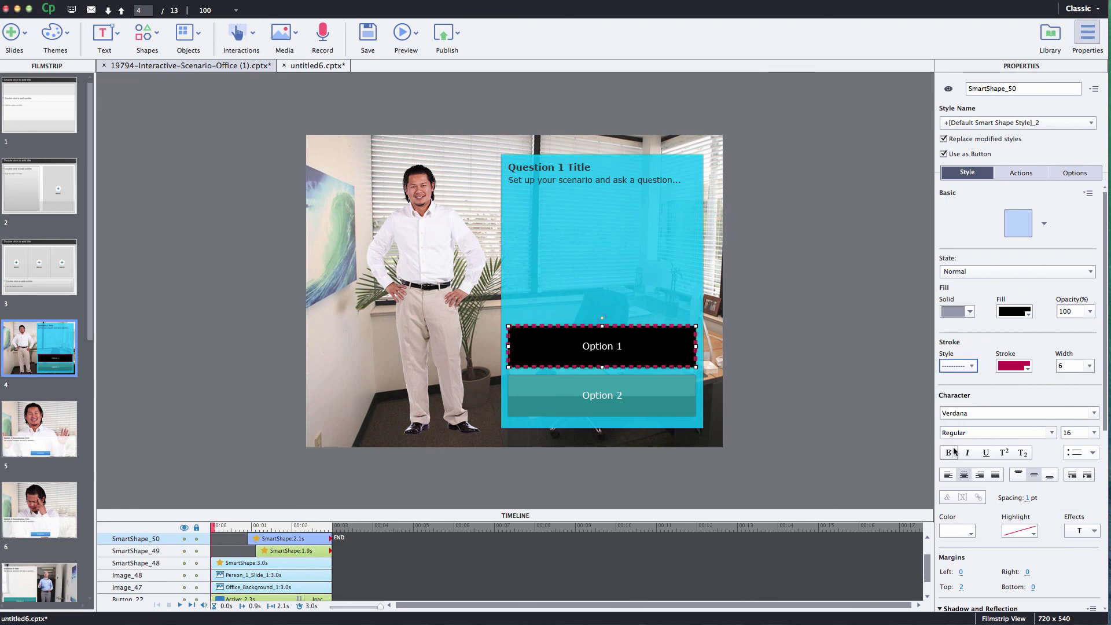
- Set the Option 1 text to size 20 in magenta
{"action": "left_click", "coordinate": [1094, 433]}
{"action": "left_click", "coordinate": [1077, 534]}
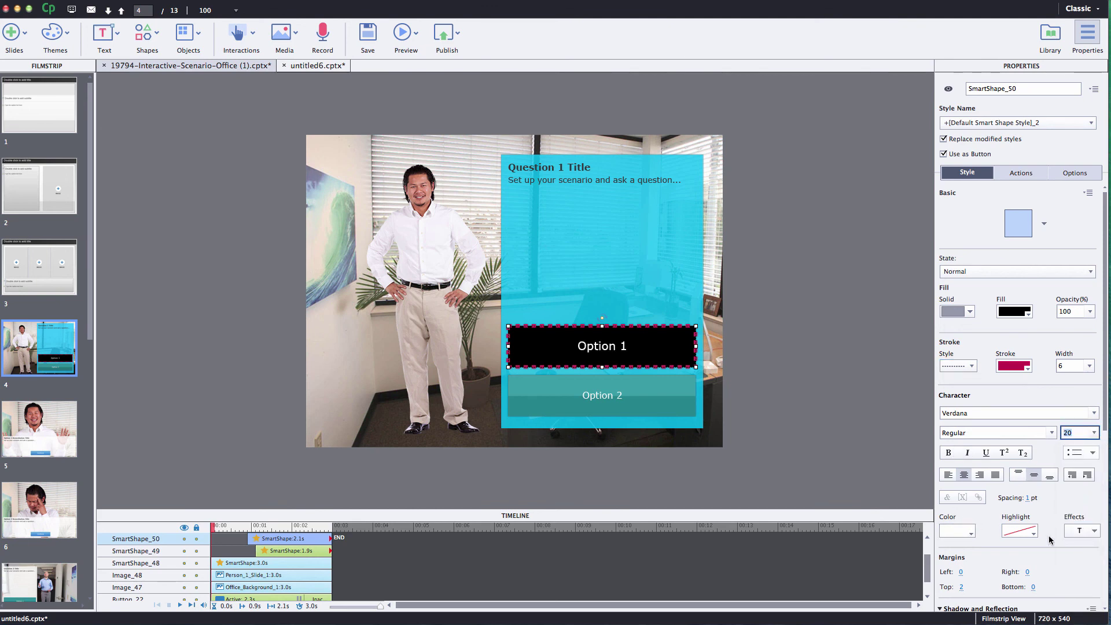
{"action": "left_click", "coordinate": [956, 532]}
{"action": "left_click", "coordinate": [996, 617]}
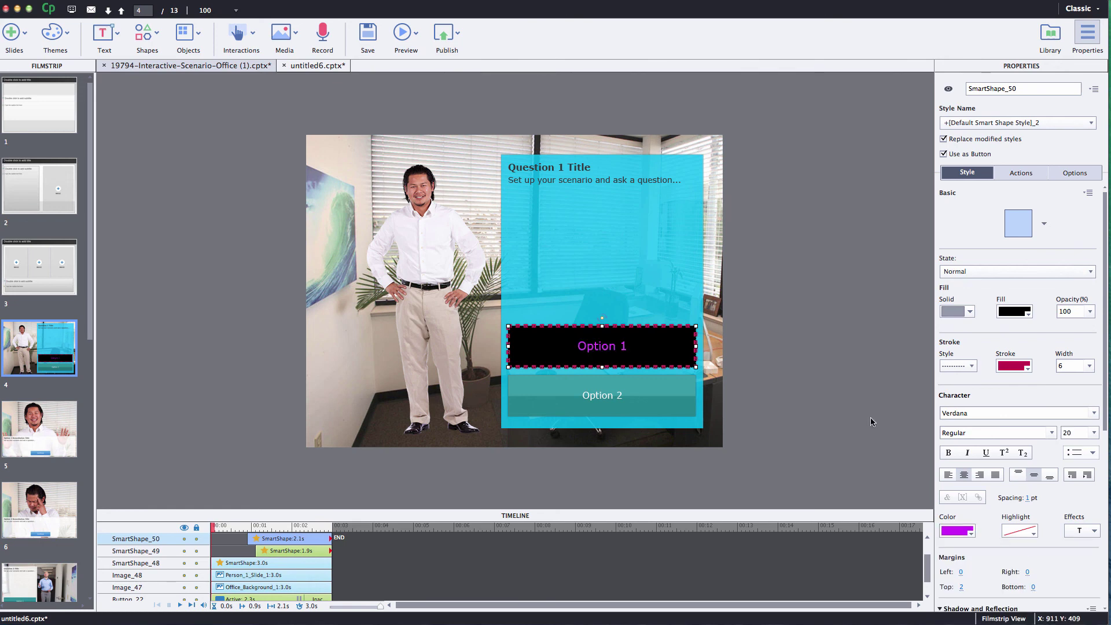